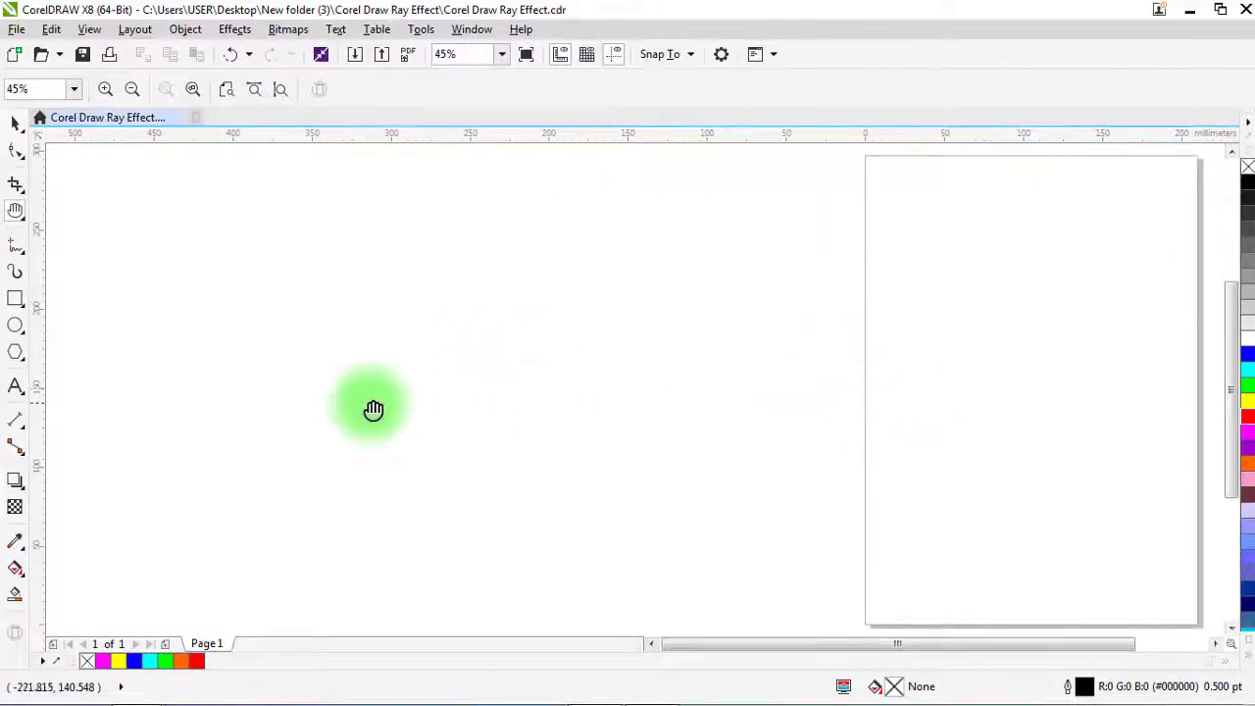
Draw a six-sided polygon about 173 mm wide and 200 mm high on the empty area beside the page.
{"action": "left_click", "coordinate": [15, 353]}
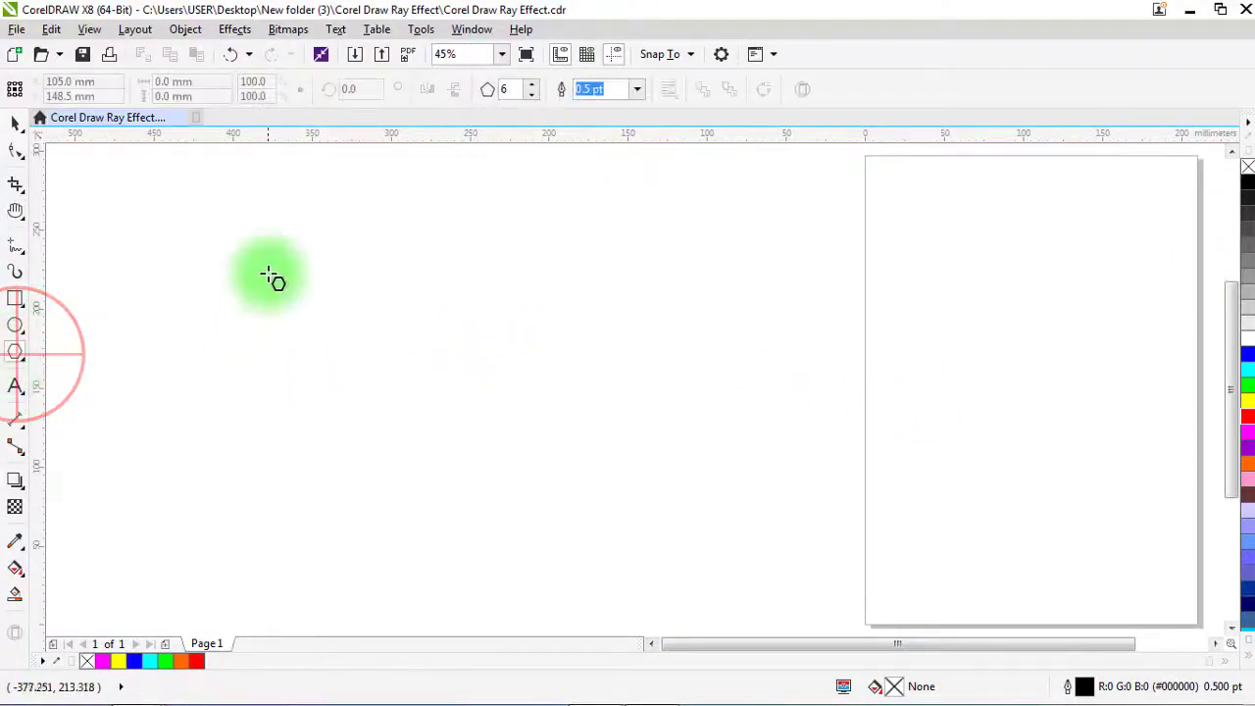
{"action": "left_click_drag", "start_coordinate": [255, 228], "coordinate": [496, 550]}
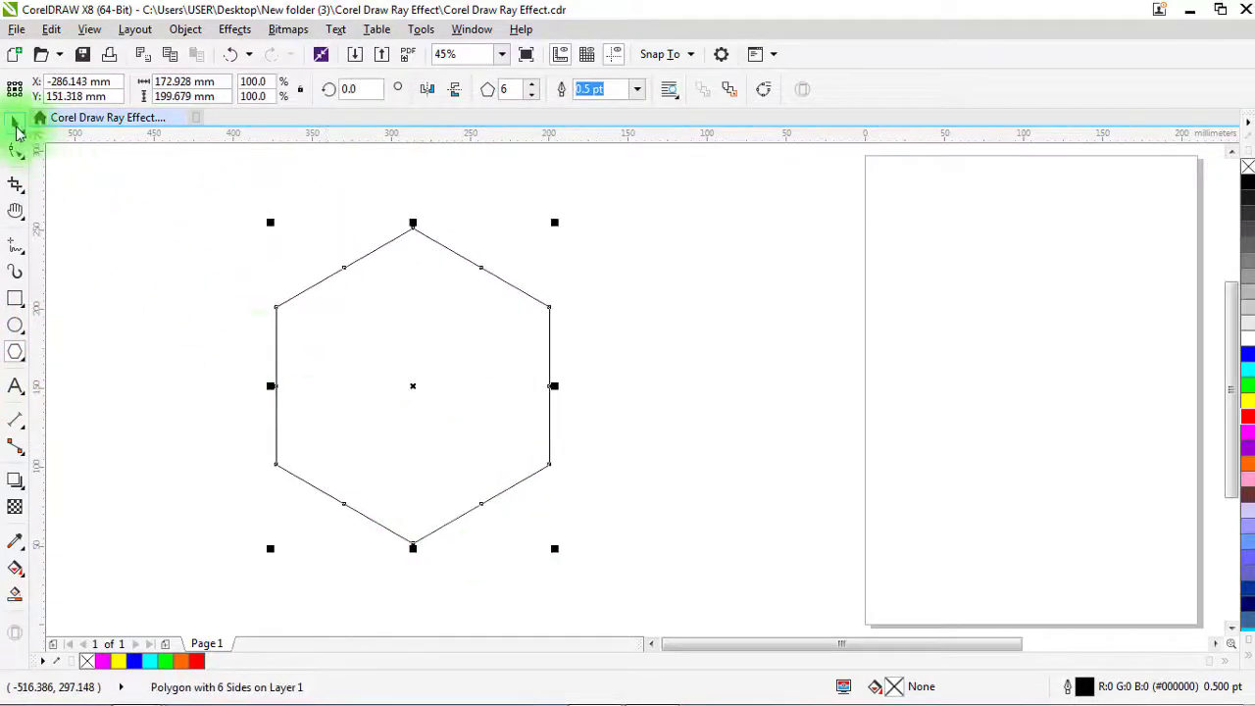
{"action": "left_click", "coordinate": [15, 126]}
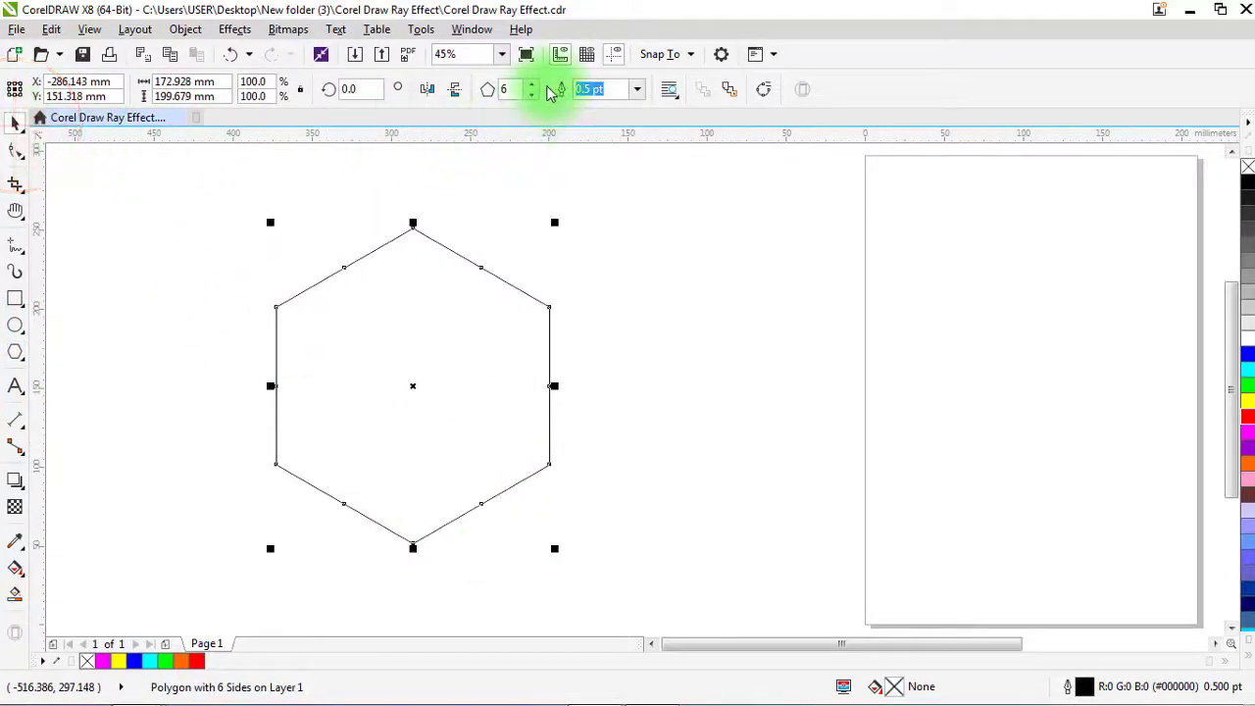
Set the polygon's number of sides to 19.
{"action": "left_click", "coordinate": [535, 85]}
{"action": "left_click", "coordinate": [534, 85]}
{"action": "left_click", "coordinate": [534, 85]}
{"action": "left_click", "coordinate": [535, 86]}
{"action": "left_click", "coordinate": [535, 85]}
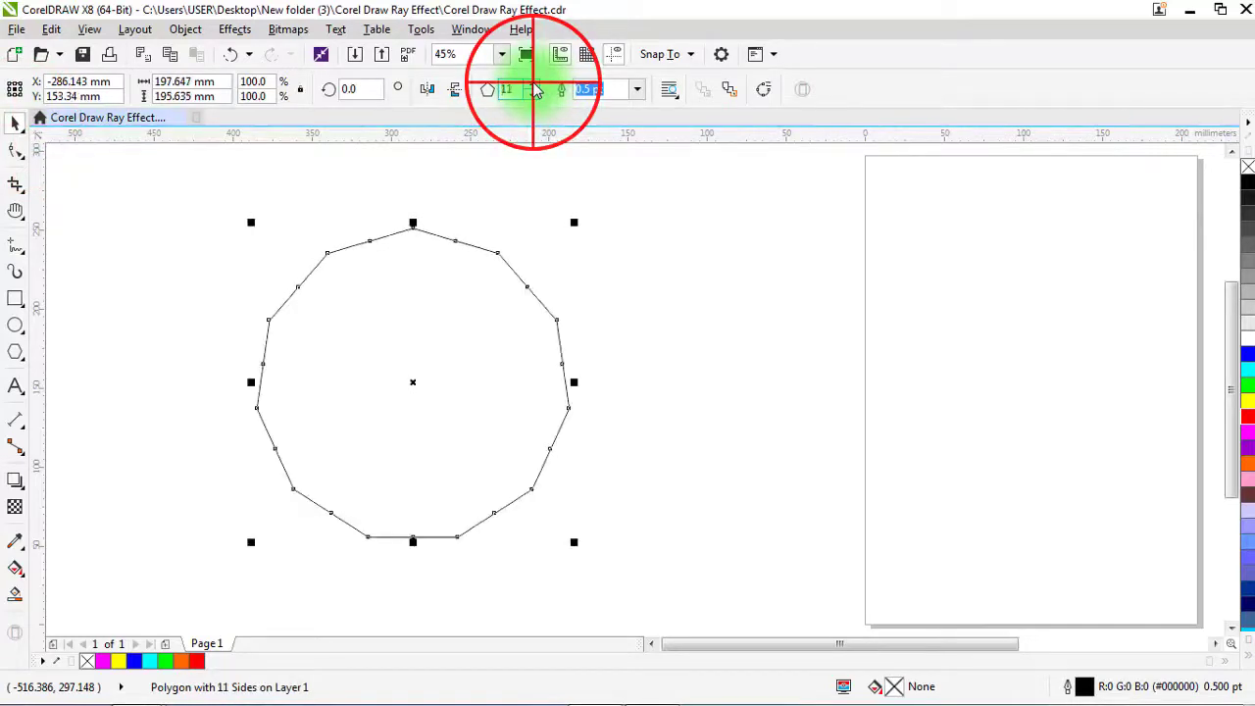
{"action": "left_click", "coordinate": [535, 85]}
{"action": "left_click", "coordinate": [534, 86]}
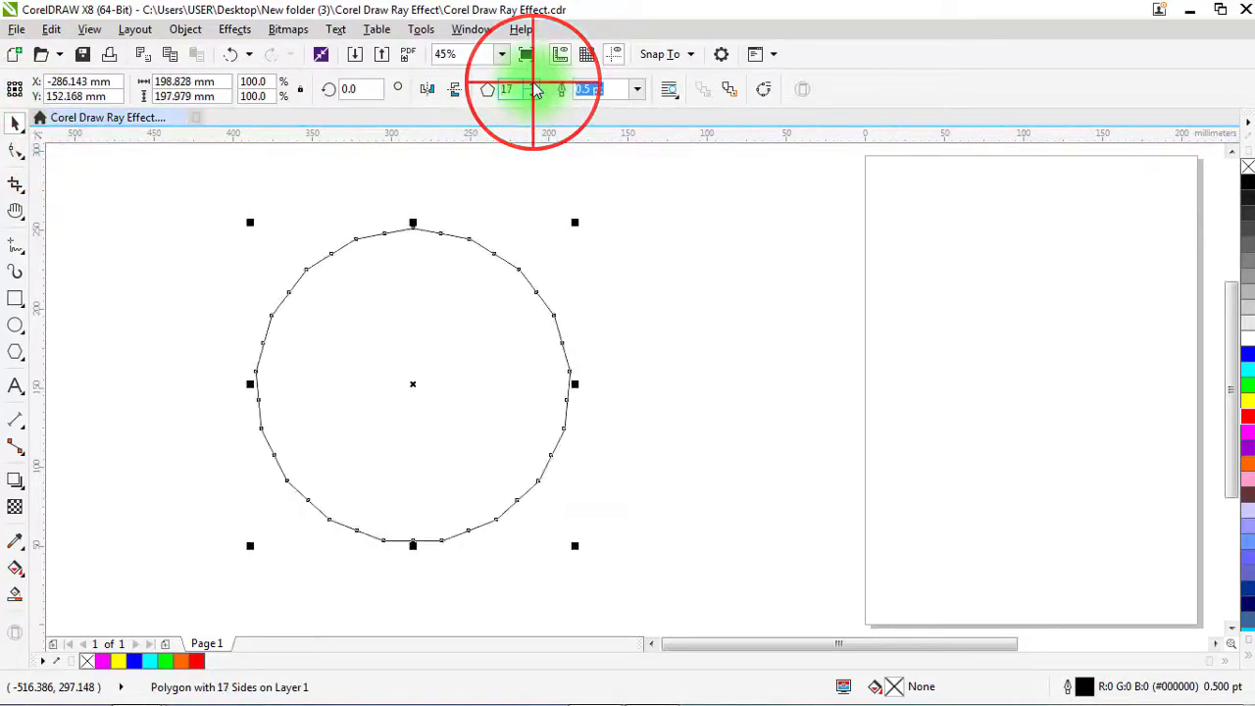
{"action": "left_click", "coordinate": [535, 85]}
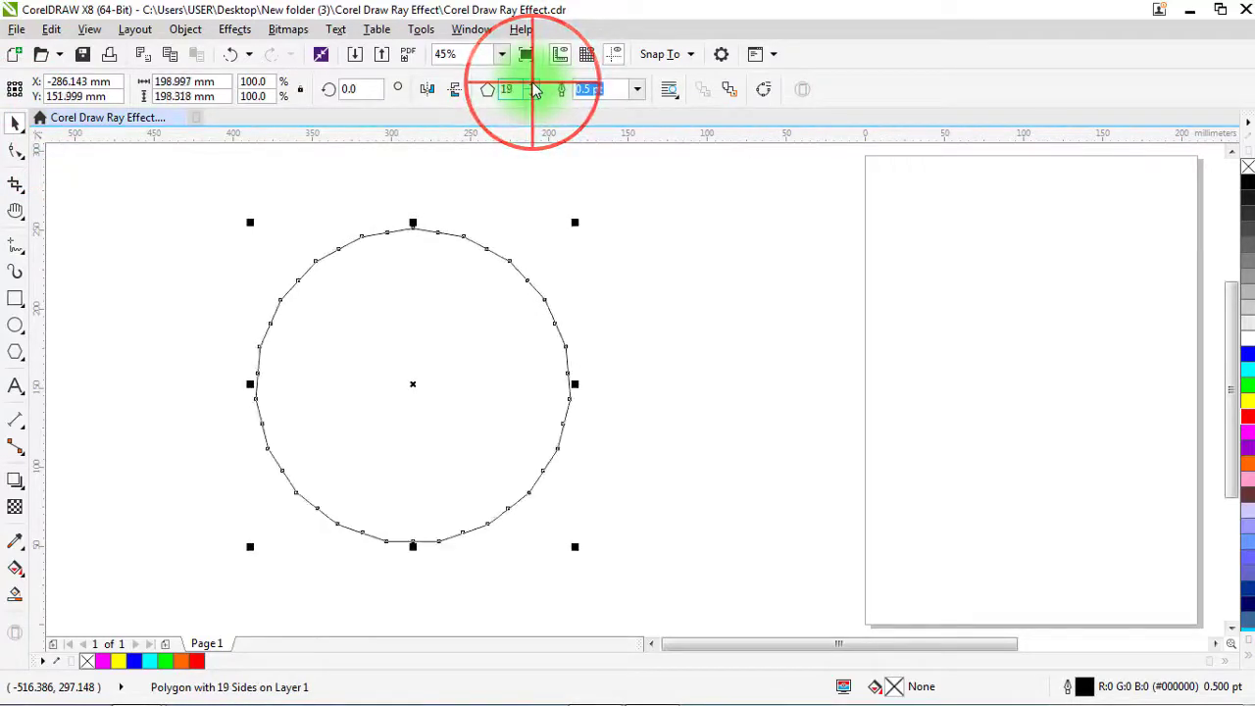
Pull one of the polygon's side nodes inward close to the centre to form a burst of thin spikes.
{"action": "left_click", "coordinate": [18, 152]}
{"action": "left_click_drag", "start_coordinate": [363, 238], "coordinate": [405, 379]}
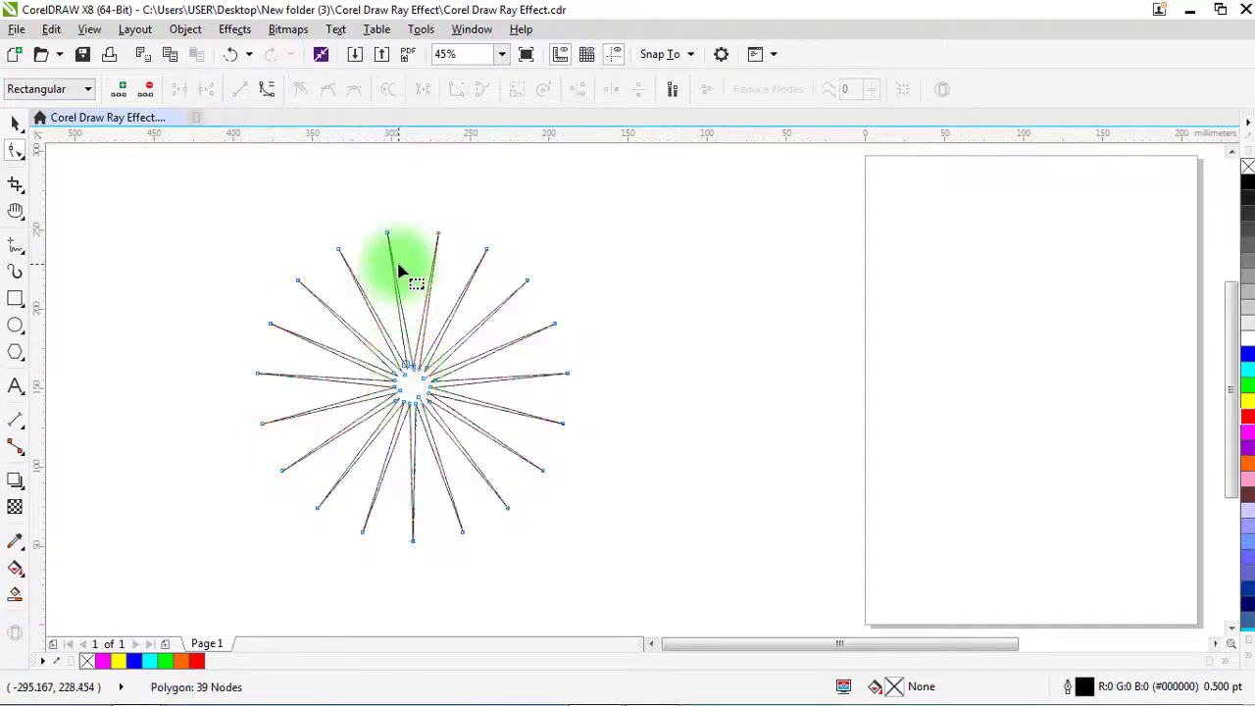
Add a node just below an upper spike's tip, try widening the spikes with it, and undo that move.
{"action": "scroll", "coordinate": [398, 258], "scroll_direction": "up", "scroll_amount": 2}
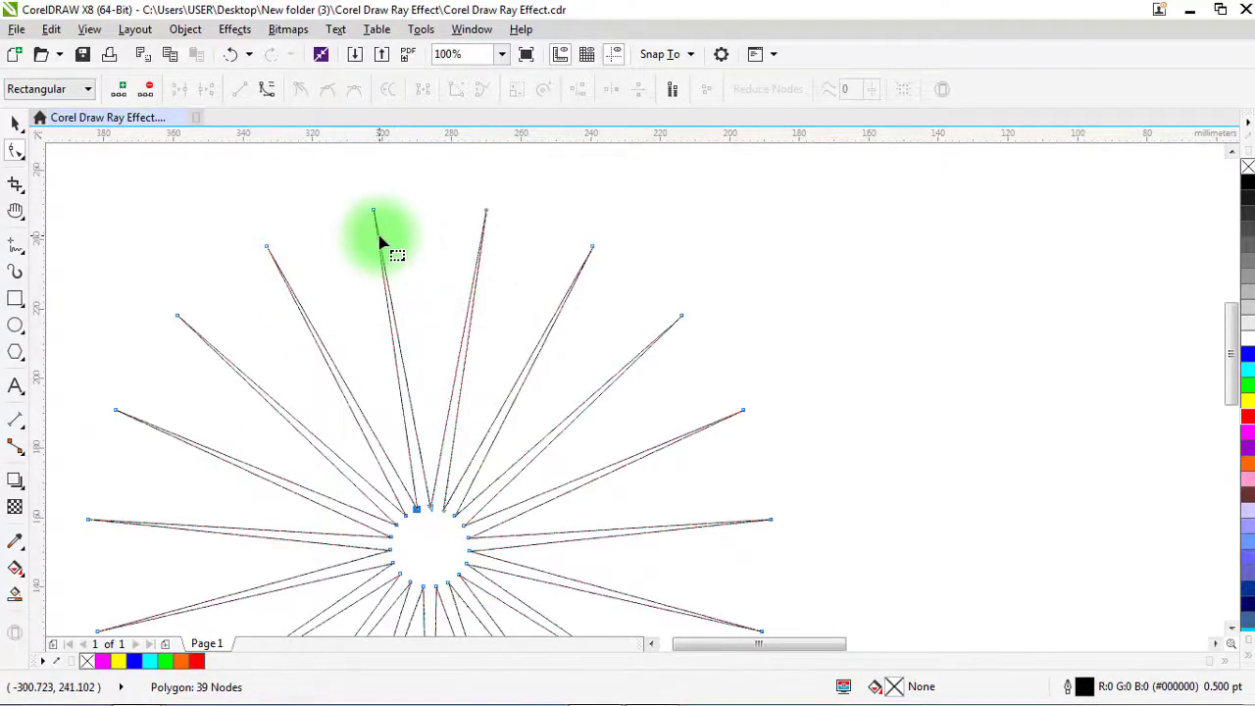
{"action": "left_click_drag", "start_coordinate": [380, 240], "coordinate": [427, 218]}
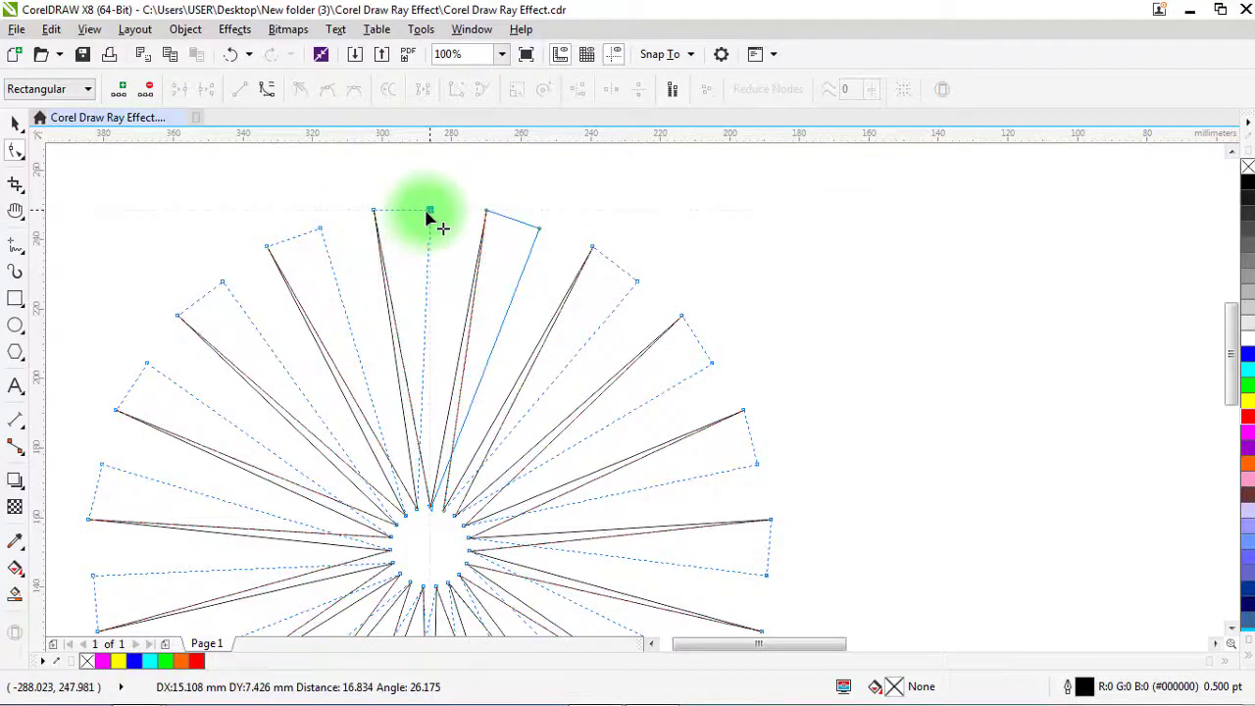
{"action": "left_click_drag", "start_coordinate": [435, 213], "coordinate": [435, 213]}
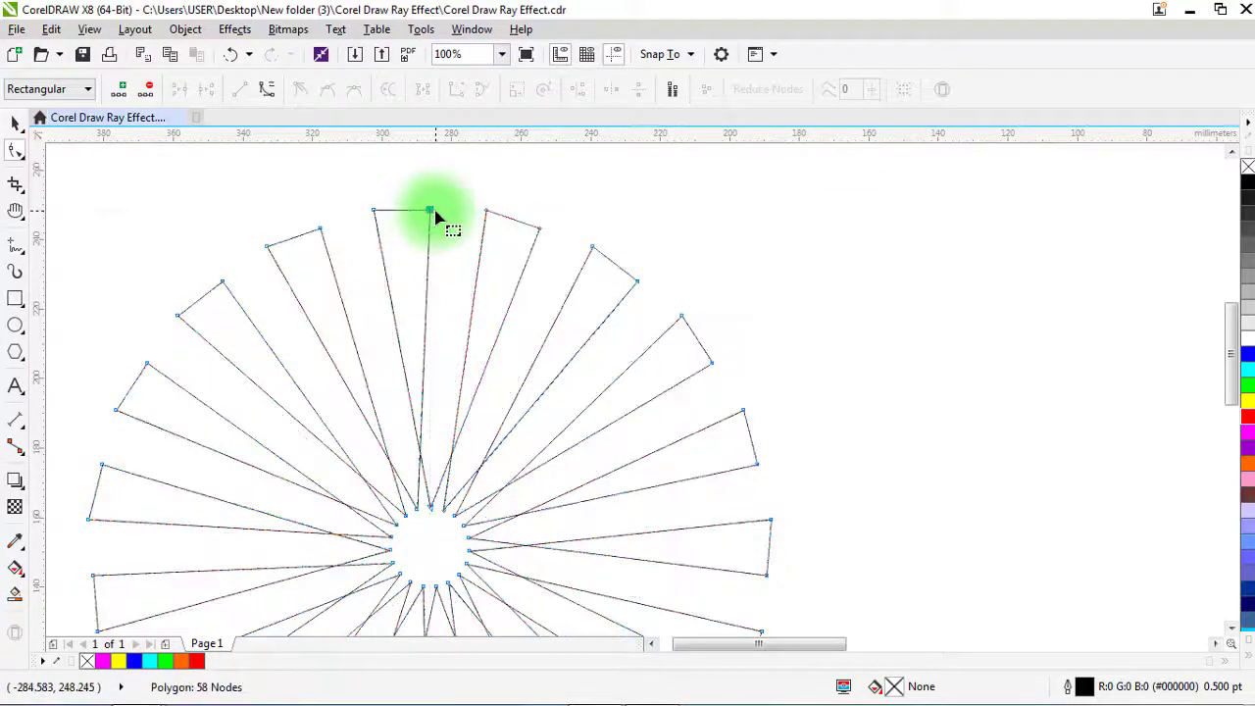
{"action": "key", "text": "ctrl+z"}
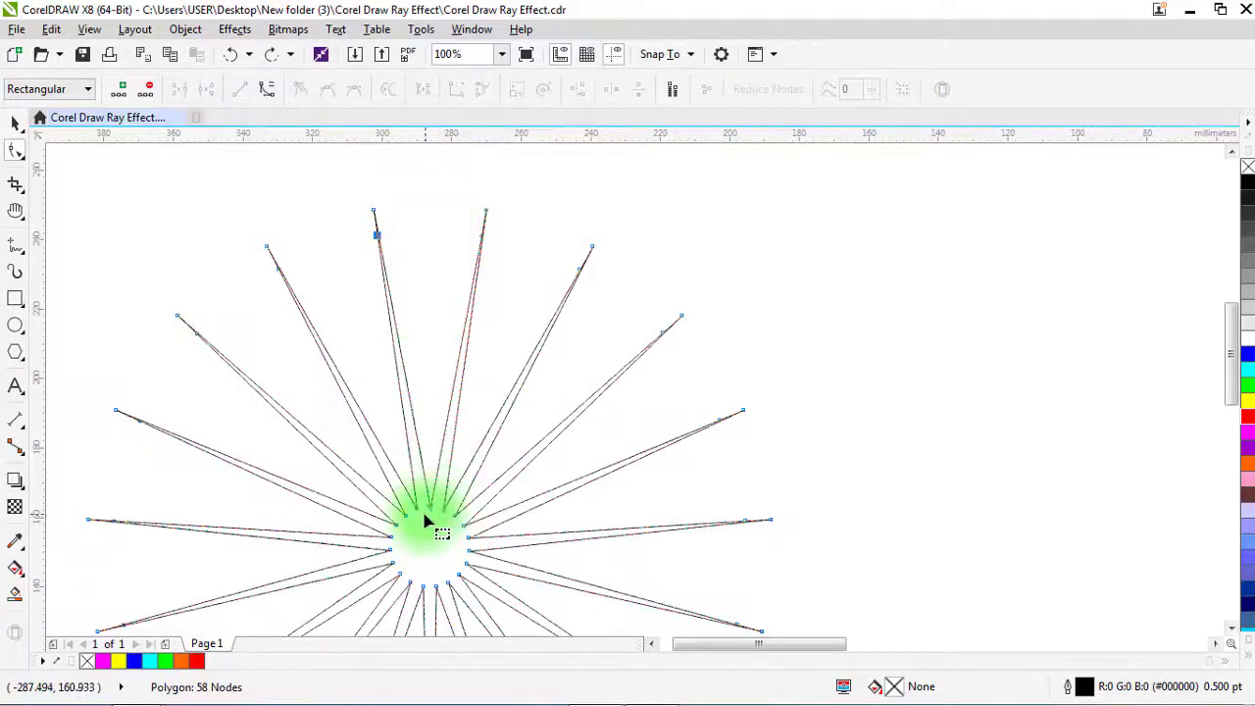
Pull the inner nodes slightly outward and move the added node sideways to shape the spikes into broad flat-ended rays.
{"action": "left_click_drag", "start_coordinate": [419, 517], "coordinate": [411, 489]}
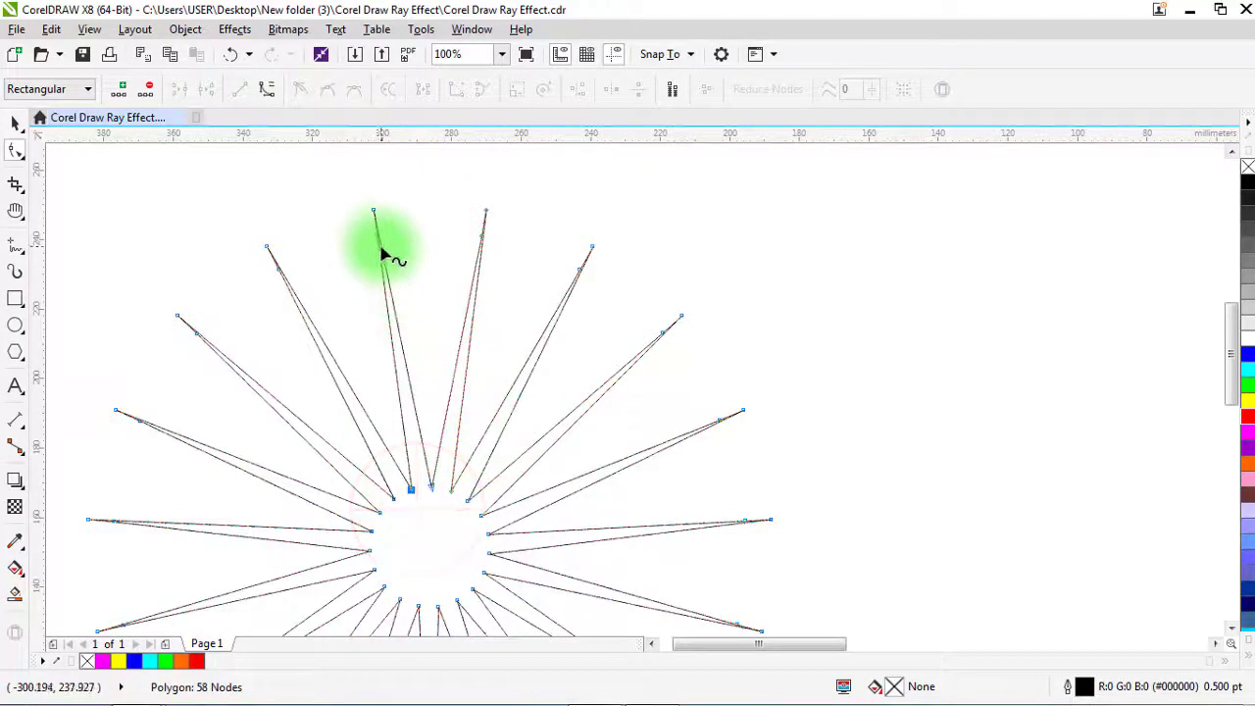
{"action": "left_click_drag", "start_coordinate": [378, 240], "coordinate": [311, 226]}
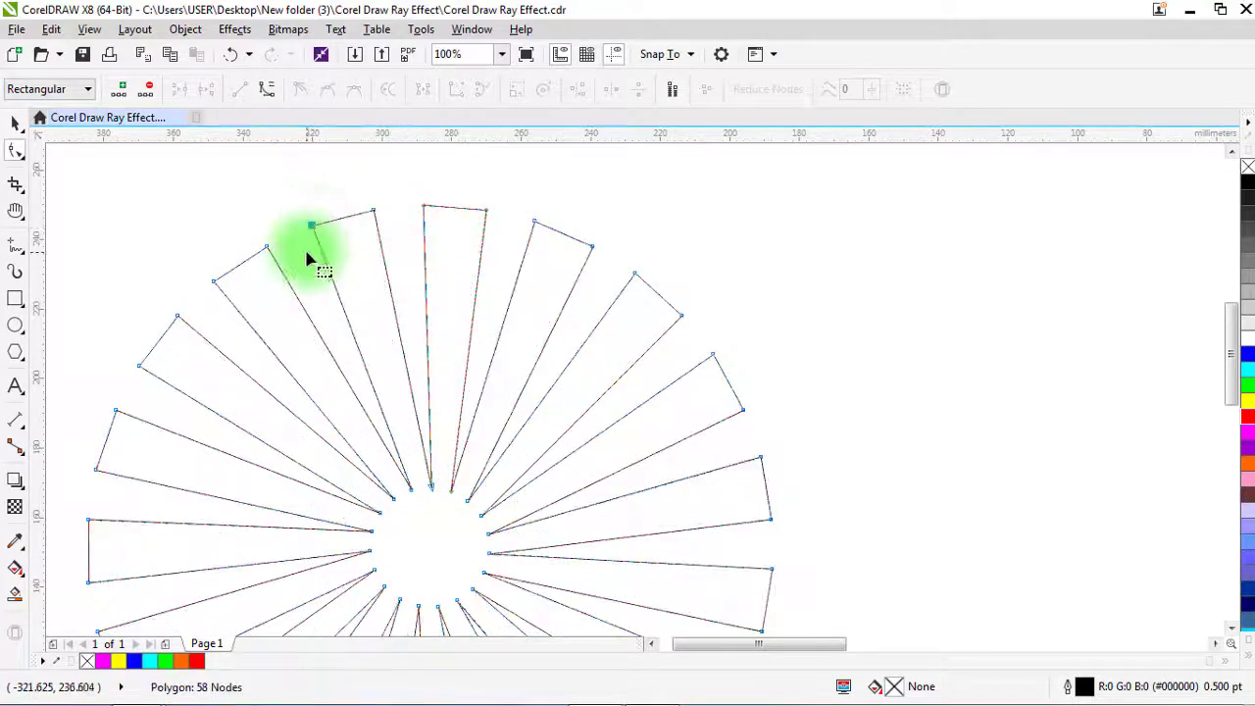
Fill the 19-ray burst with orange (#FF6600).
{"action": "left_click", "coordinate": [16, 123]}
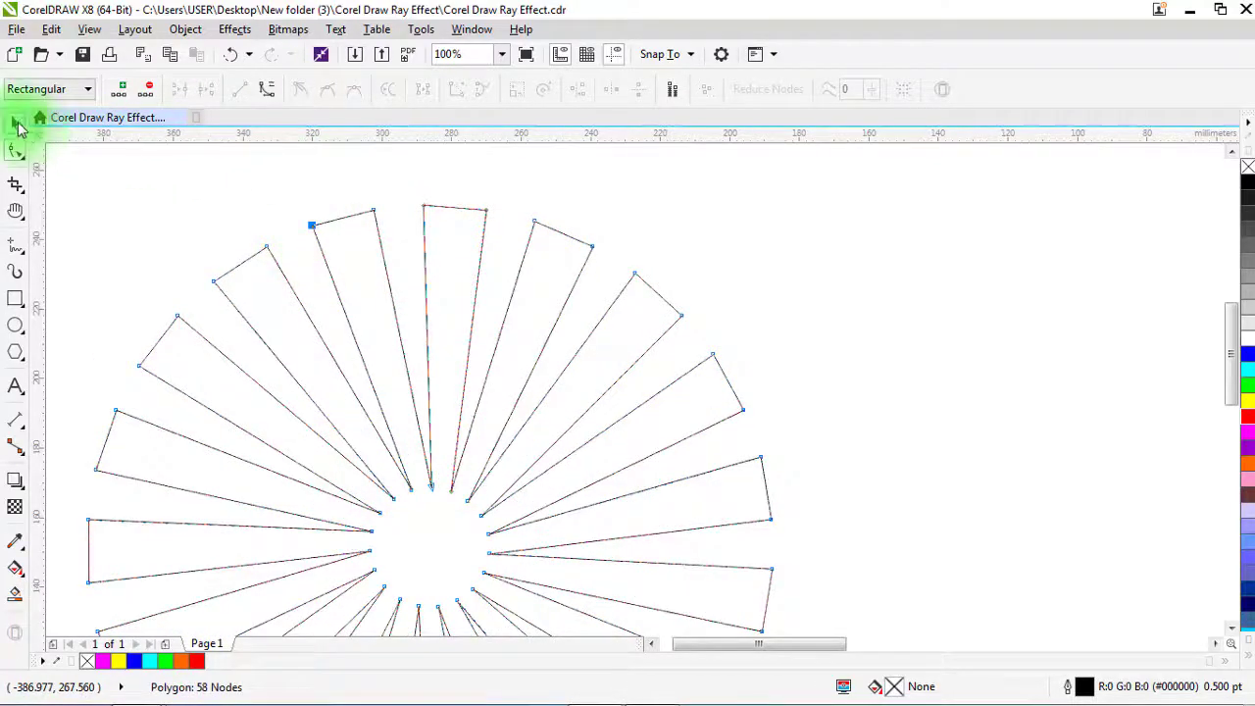
{"action": "left_click", "coordinate": [400, 180]}
{"action": "left_click", "coordinate": [431, 211]}
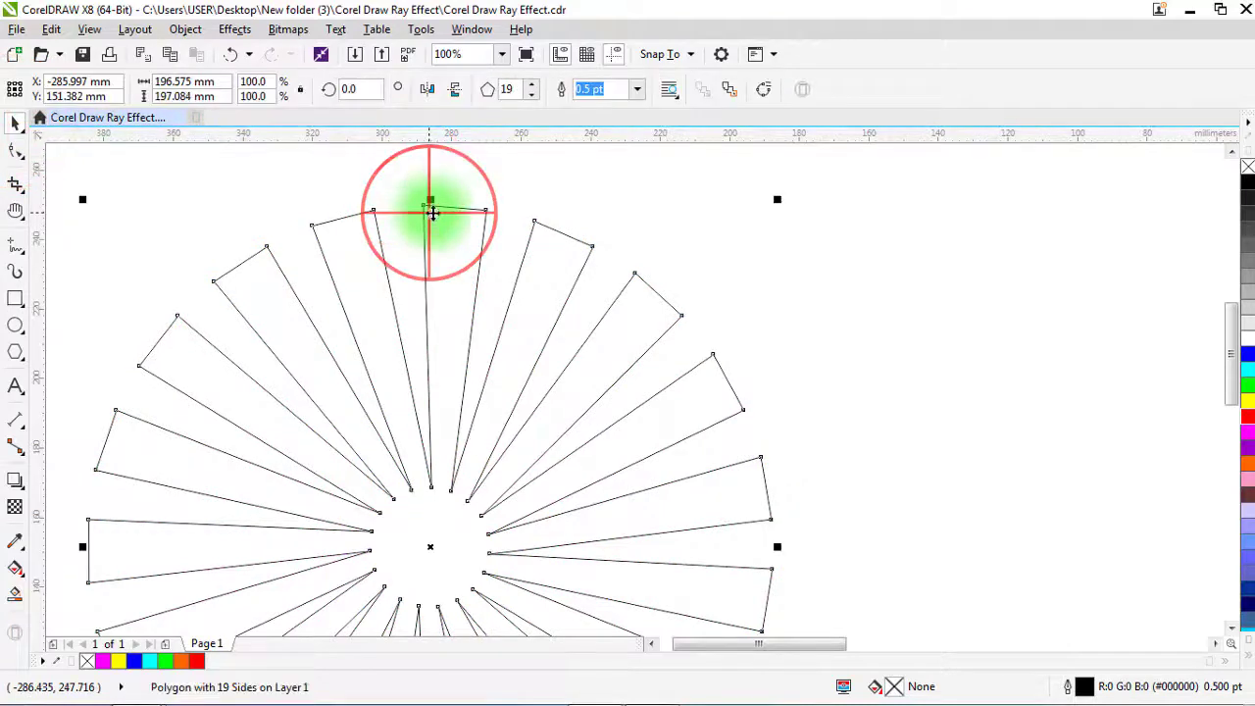
{"action": "left_click", "coordinate": [1247, 462]}
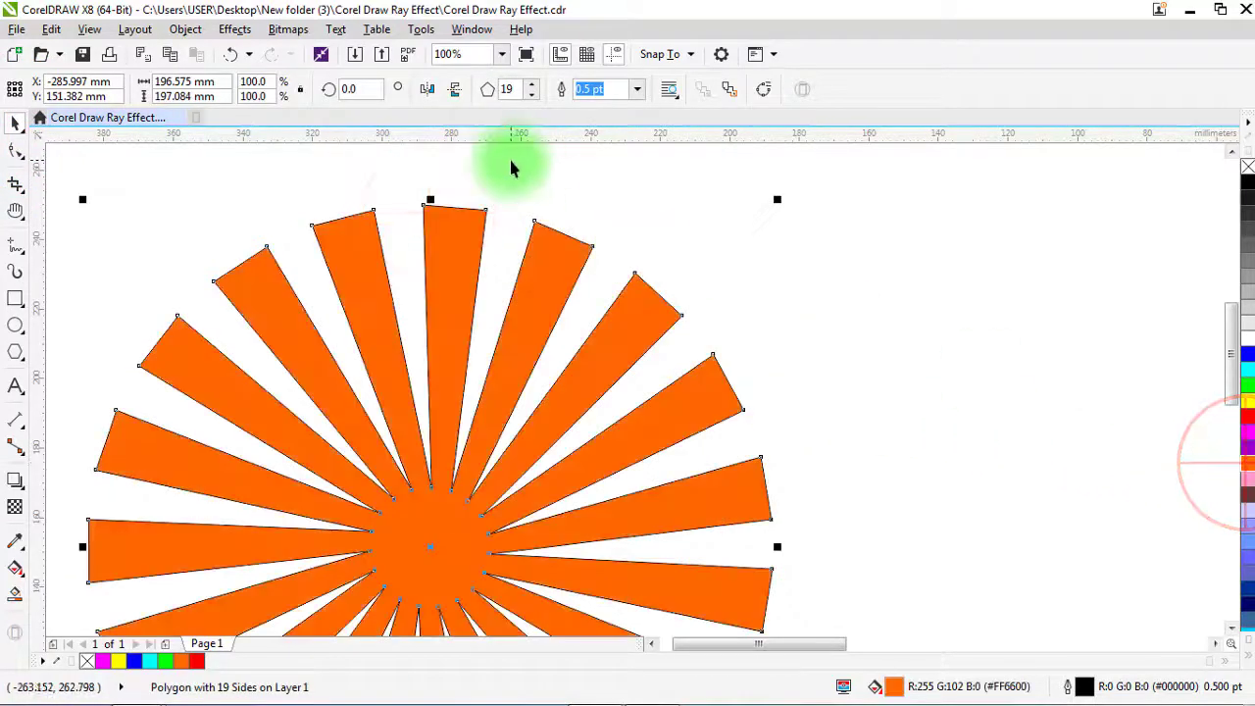
Adjust an outer corner node of the burst to balance the width of the rays against the gaps.
{"action": "left_click", "coordinate": [16, 150]}
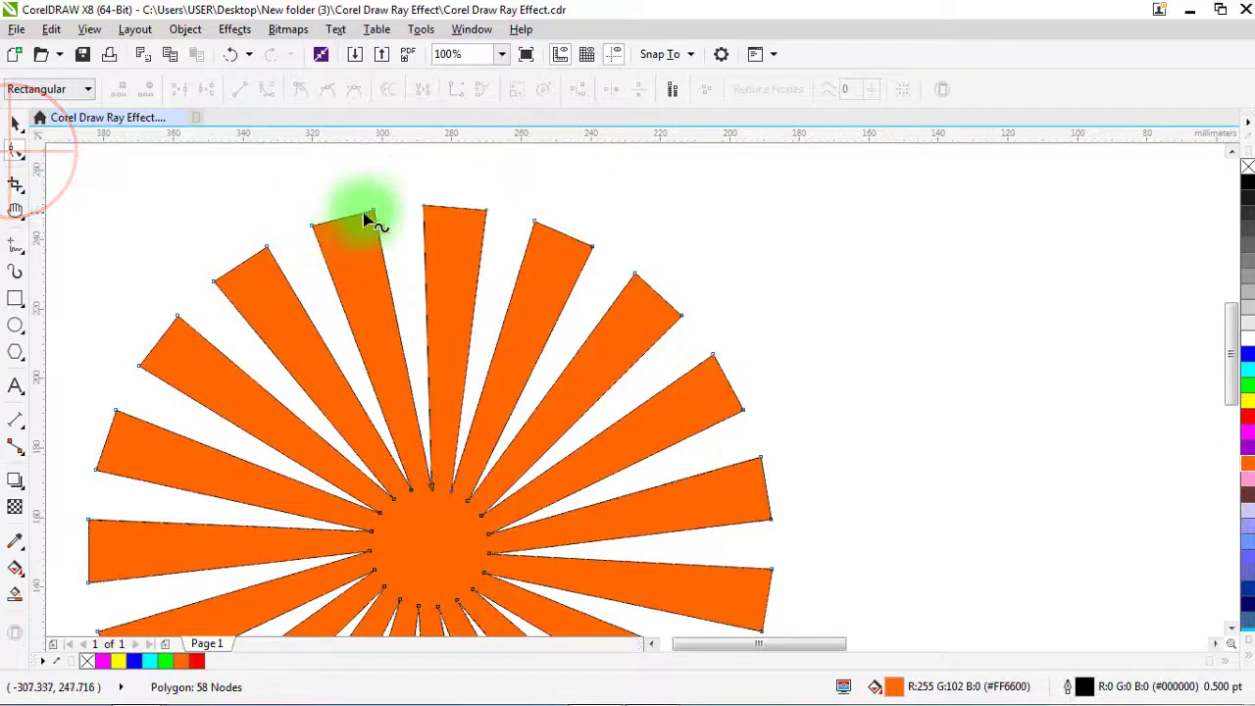
{"action": "left_click_drag", "start_coordinate": [374, 214], "coordinate": [383, 206]}
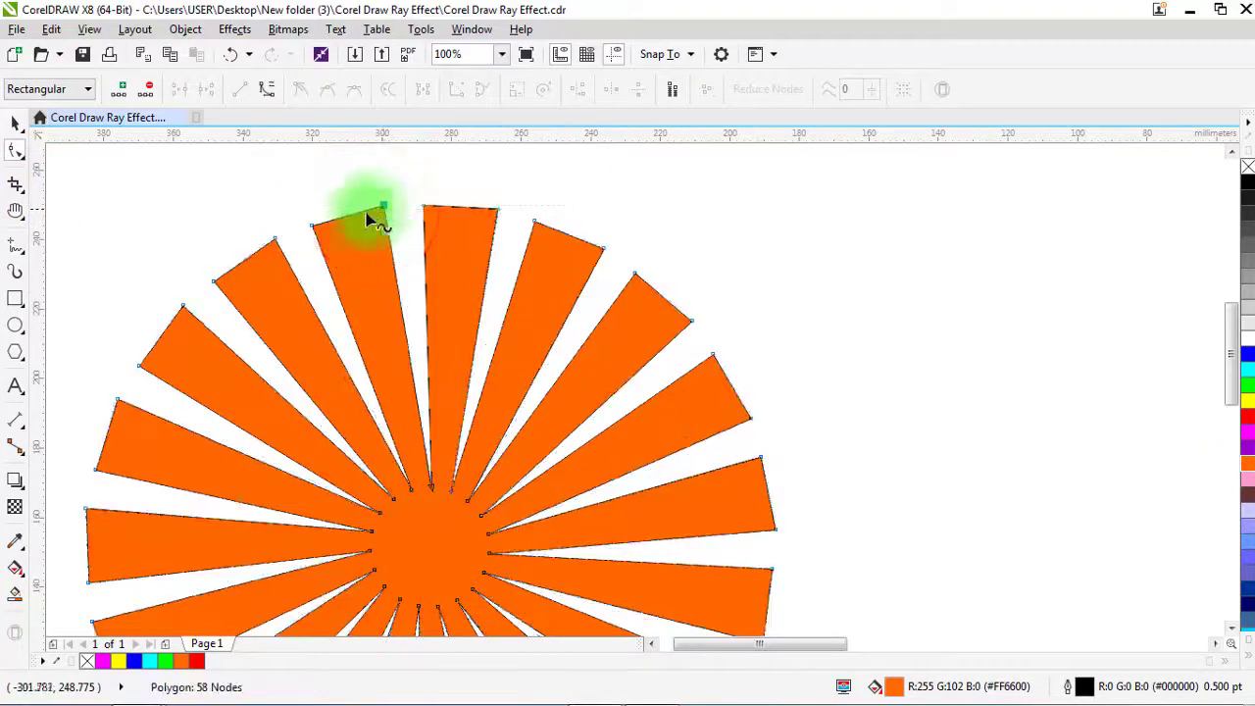
{"action": "scroll", "coordinate": [406, 216], "scroll_direction": "down", "scroll_amount": 2}
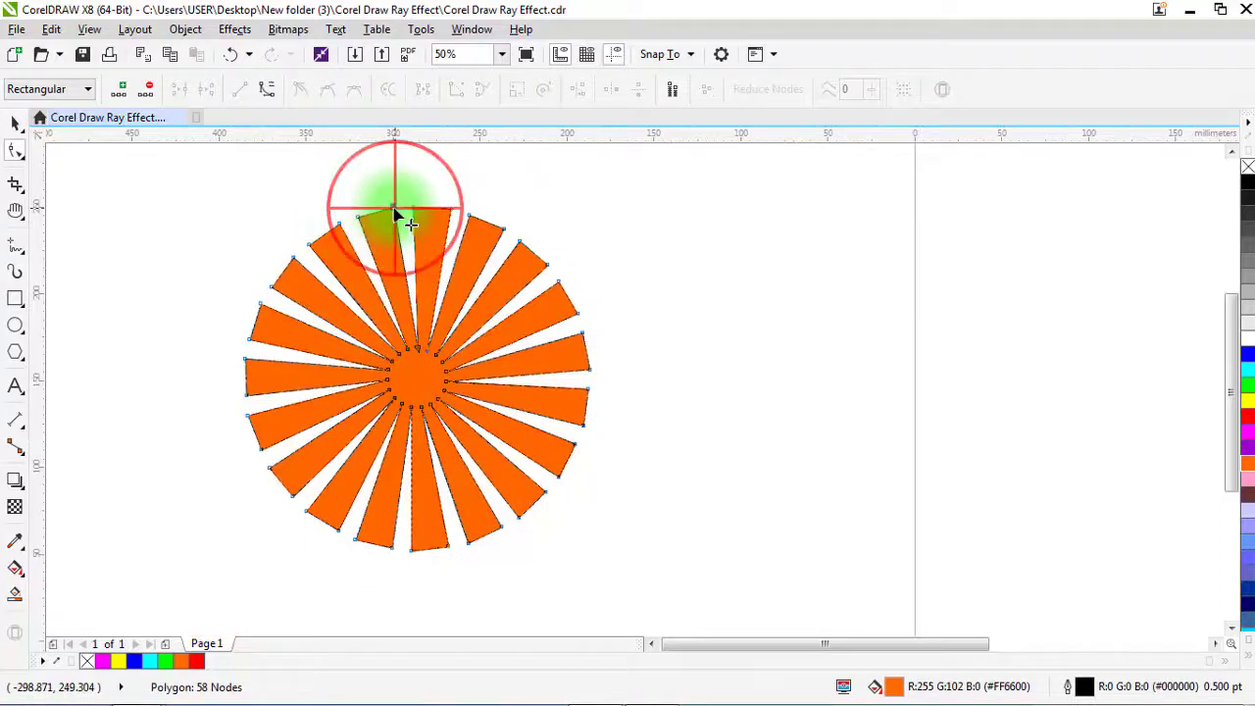
{"action": "left_click_drag", "start_coordinate": [397, 215], "coordinate": [388, 206]}
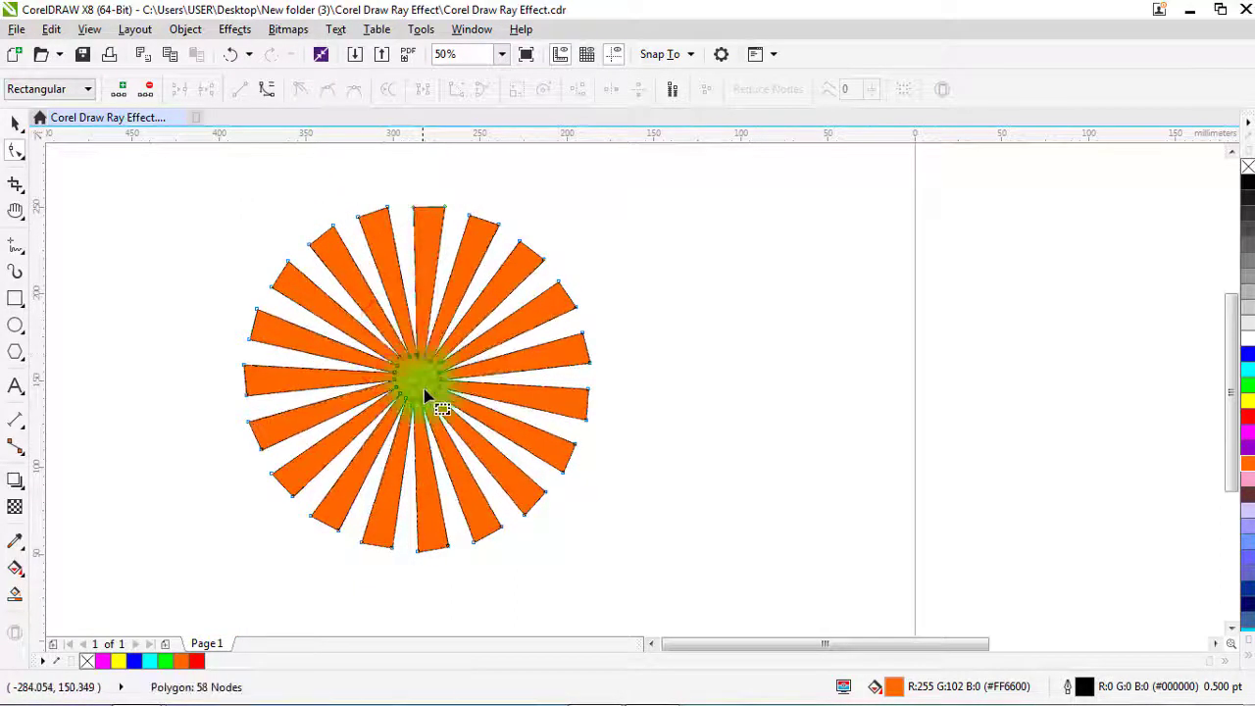
Move the inner nodes closer to the burst's centre to shrink the solid hub.
{"action": "scroll", "coordinate": [416, 369], "scroll_direction": "up", "scroll_amount": 2}
{"action": "scroll", "coordinate": [412, 369], "scroll_direction": "up", "scroll_amount": 1}
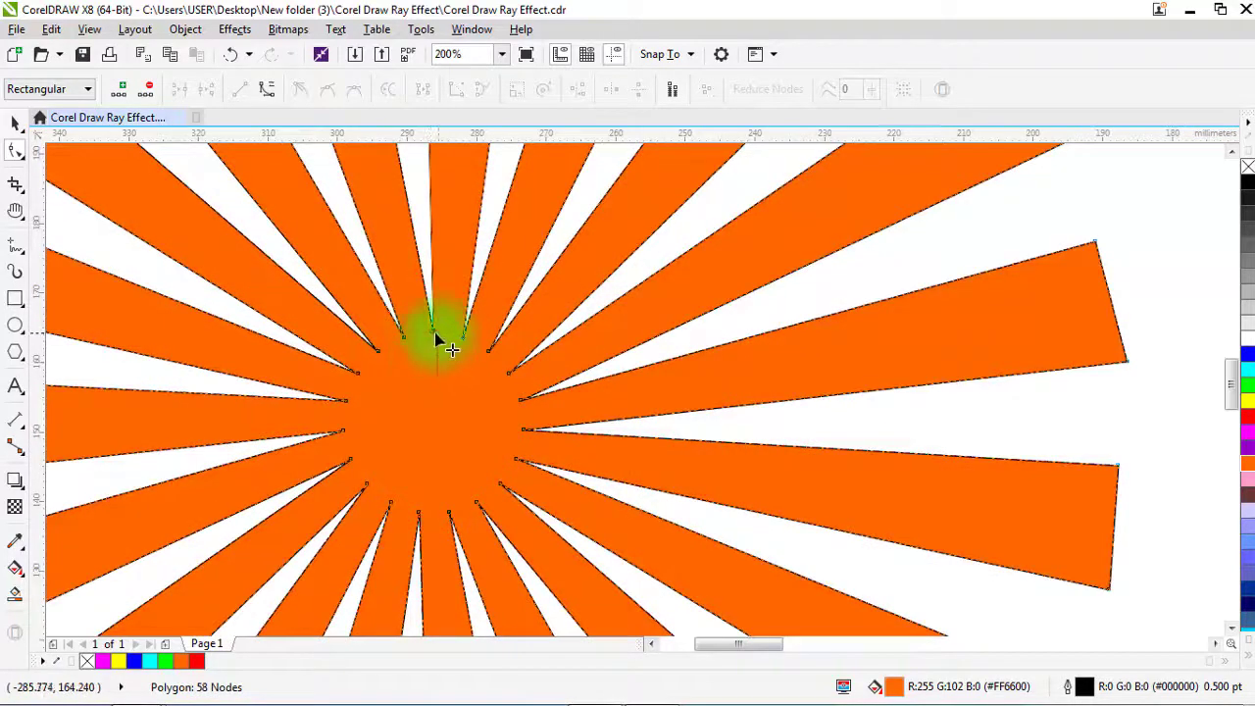
{"action": "left_click_drag", "start_coordinate": [434, 333], "coordinate": [433, 370]}
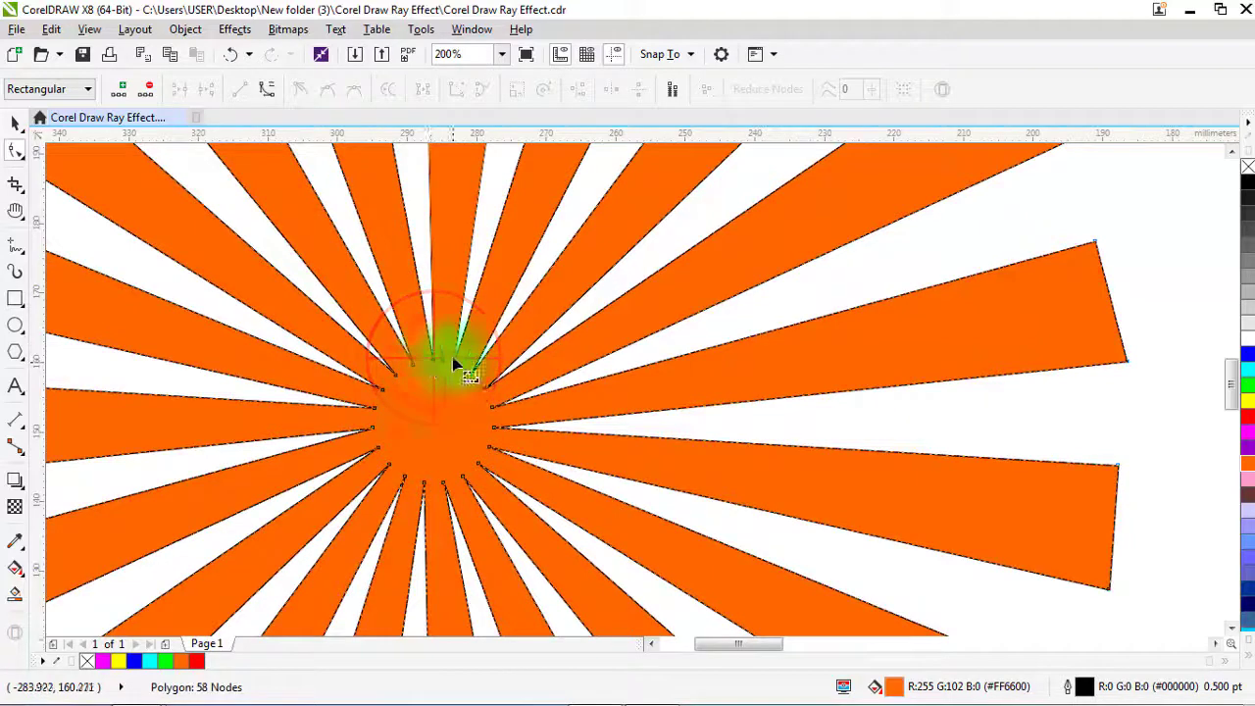
{"action": "scroll", "coordinate": [456, 364], "scroll_direction": "down", "scroll_amount": 2}
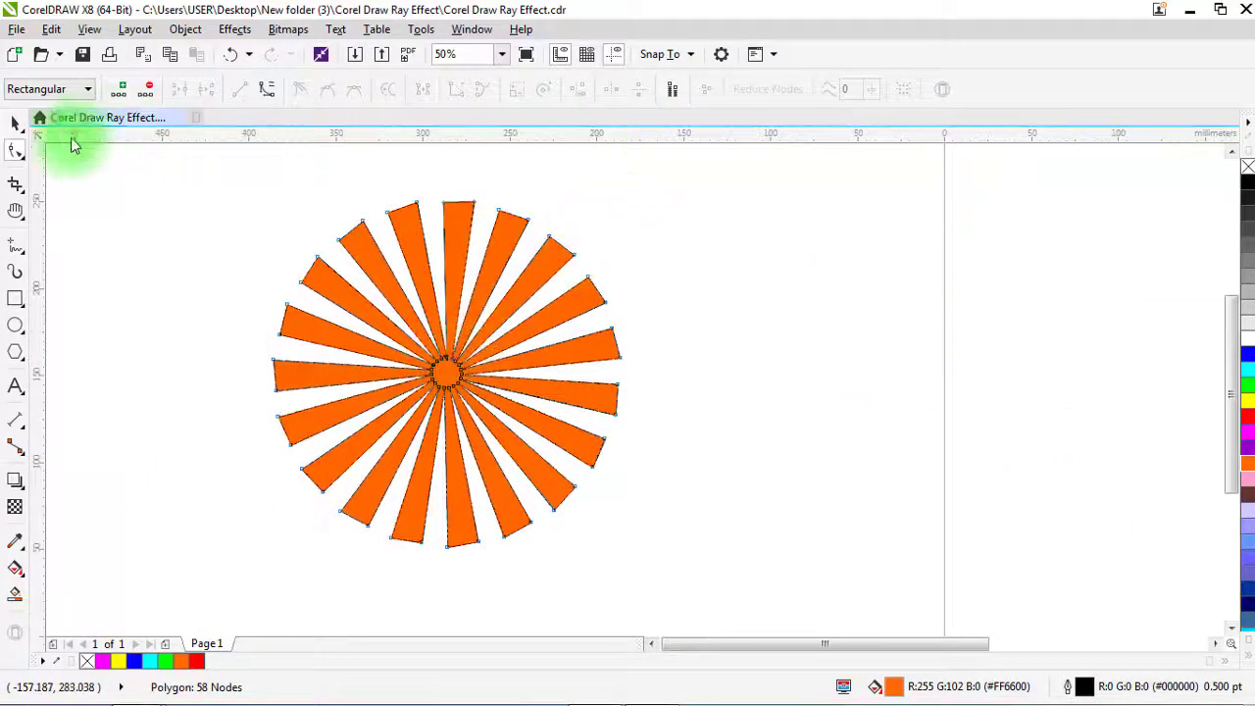
Remove the outline of the orange burst by setting its outline width to None.
{"action": "left_click", "coordinate": [15, 124]}
{"action": "left_click", "coordinate": [635, 90]}
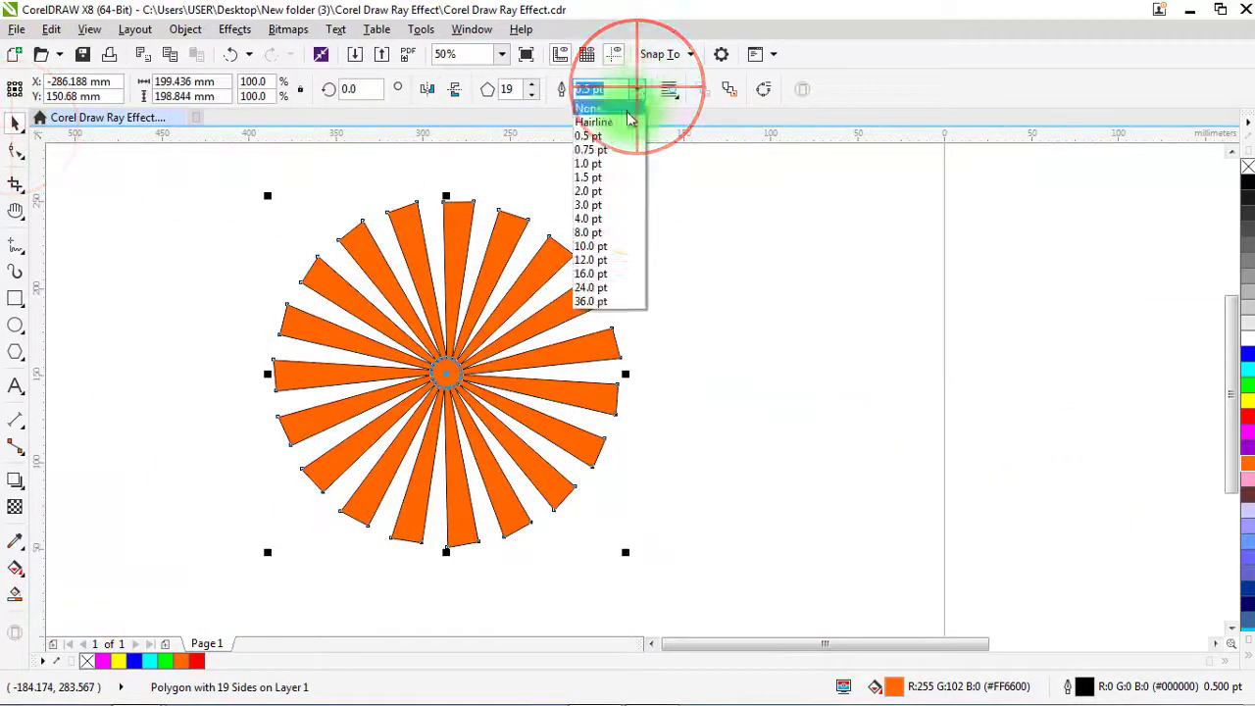
{"action": "left_click", "coordinate": [628, 110]}
{"action": "left_click", "coordinate": [611, 173]}
Place a copy of the burst beside the original, overlapping the page's edge, and deselect it.
{"action": "left_click_drag", "start_coordinate": [244, 187], "coordinate": [643, 567]}
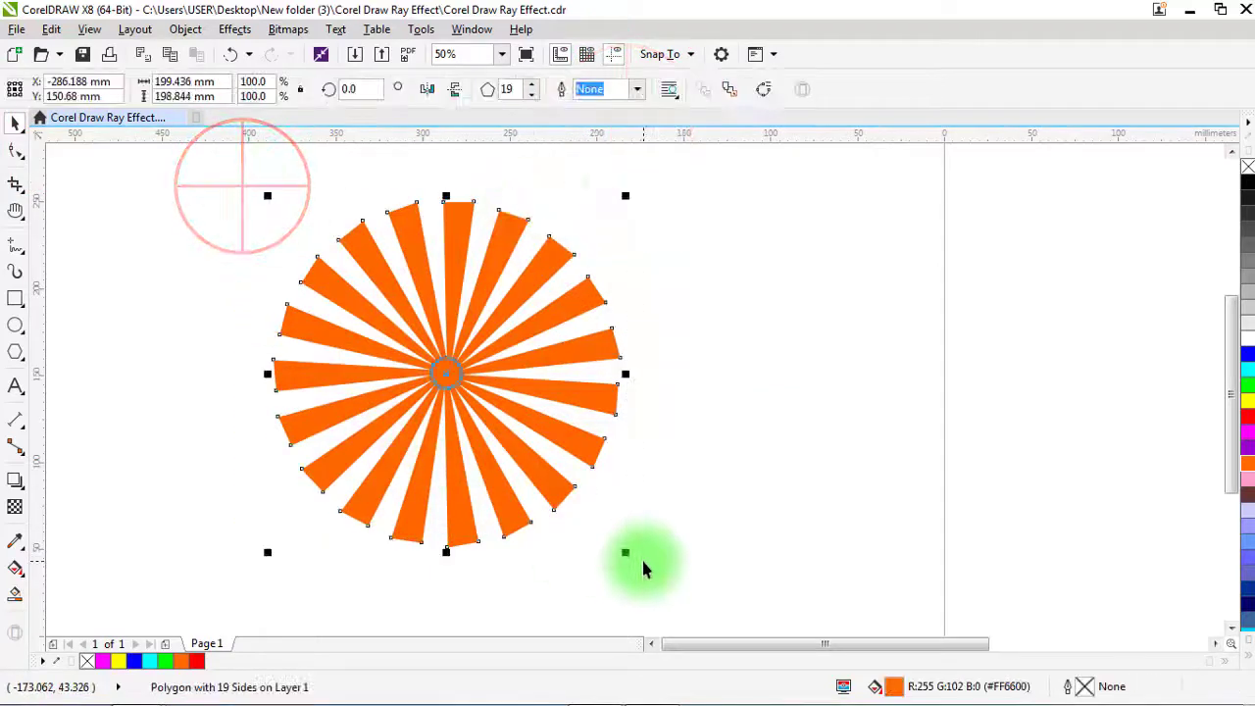
{"action": "left_click_drag", "start_coordinate": [446, 374], "coordinate": [876, 367]}
{"action": "scroll", "coordinate": [858, 331], "scroll_direction": "down", "scroll_amount": 1}
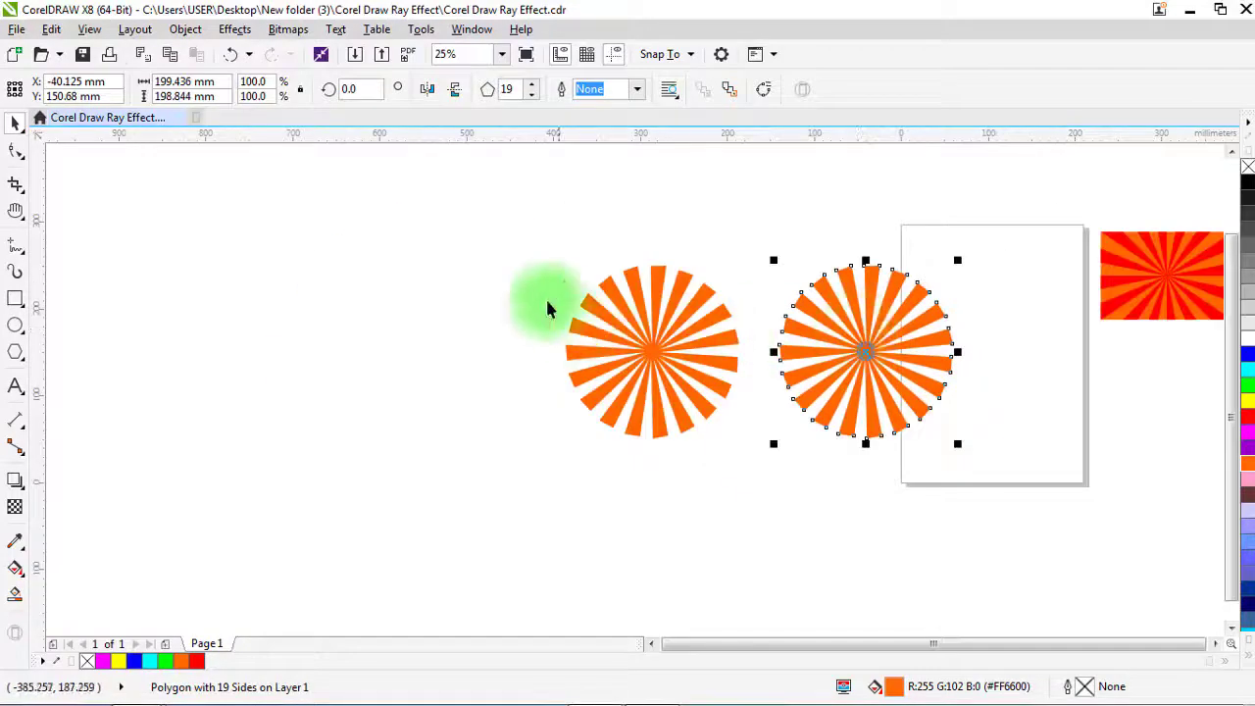
{"action": "left_click", "coordinate": [495, 265]}
Shift an outer corner node of the original burst by about 3 mm to fine-tune its ray widths.
{"action": "scroll", "coordinate": [695, 359], "scroll_direction": "up", "scroll_amount": 1}
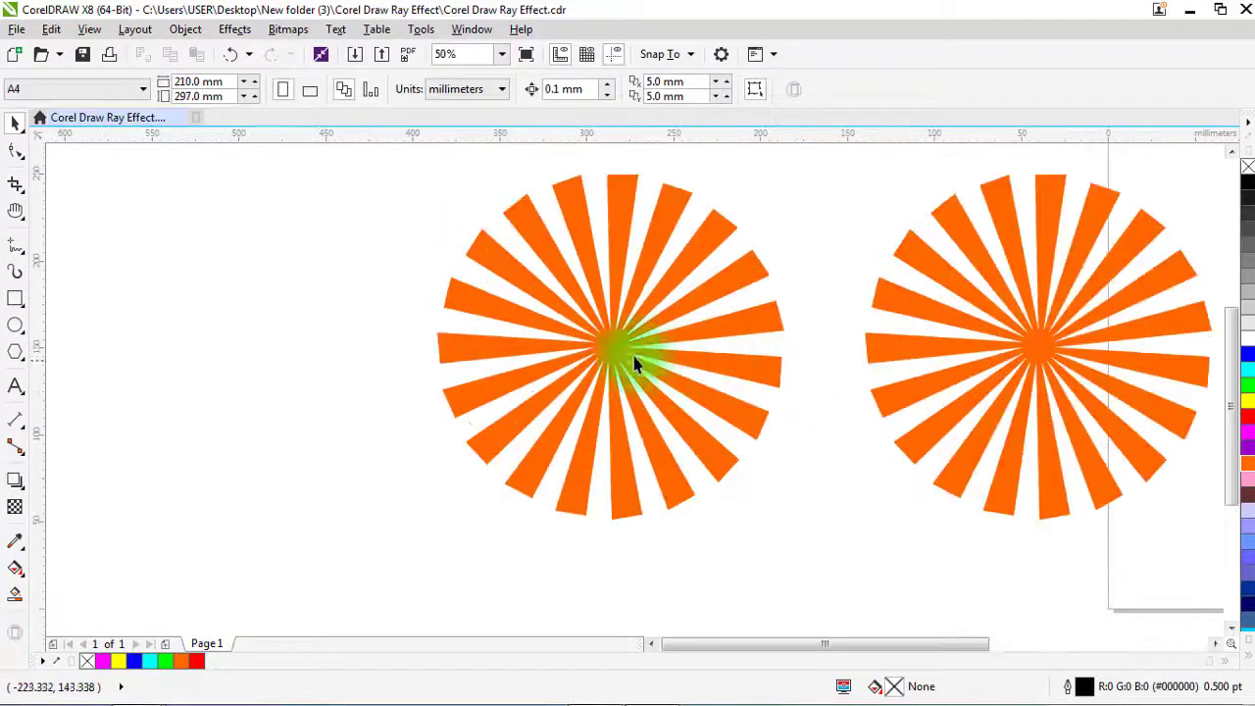
{"action": "left_click", "coordinate": [16, 302]}
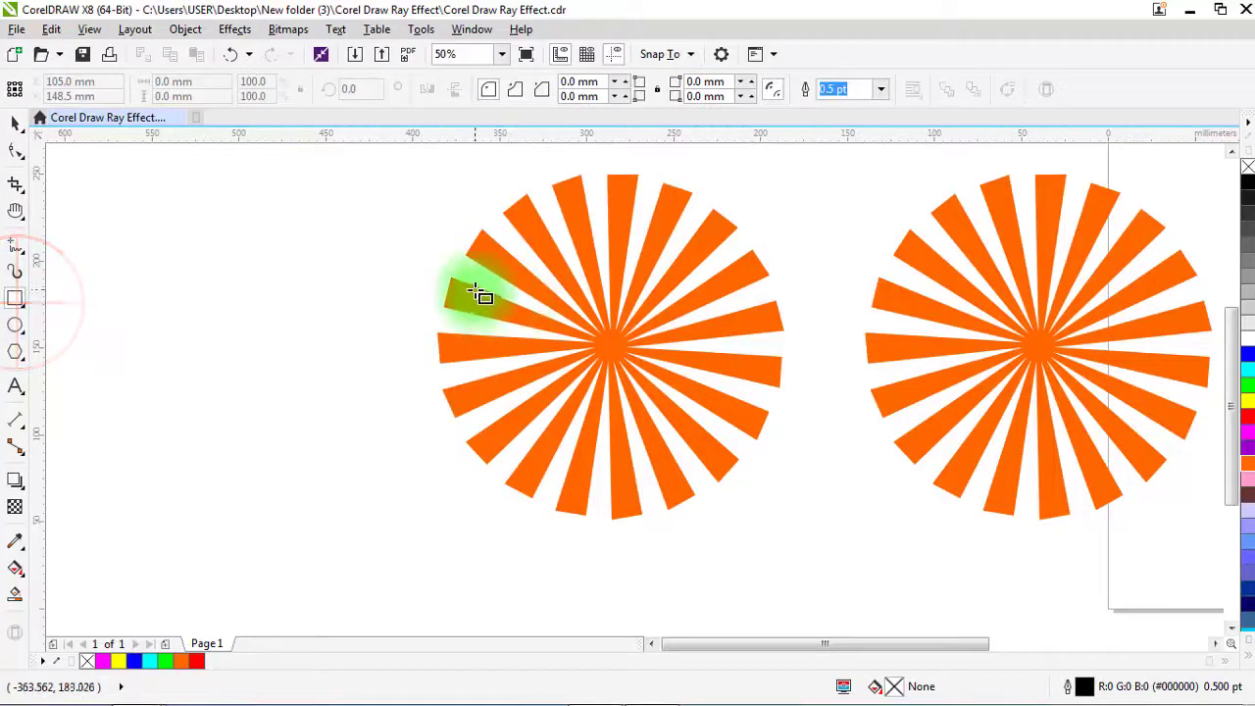
{"action": "left_click", "coordinate": [16, 150]}
{"action": "left_click", "coordinate": [517, 214]}
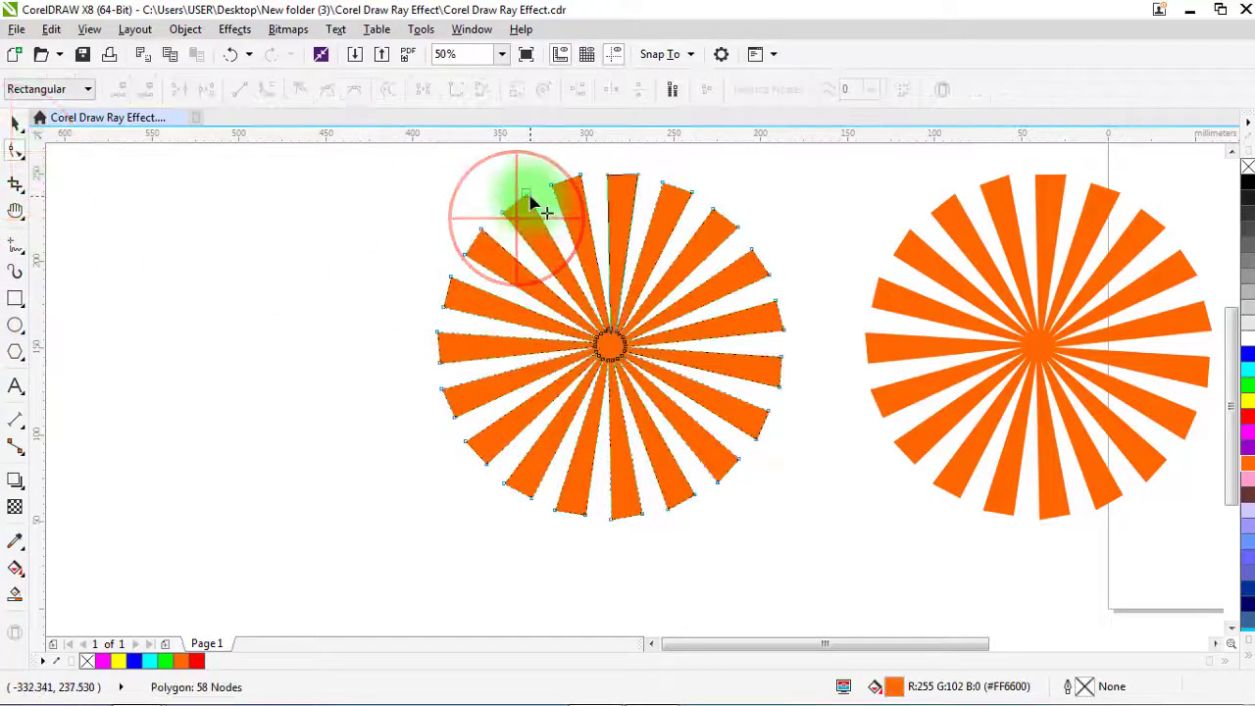
{"action": "left_click_drag", "start_coordinate": [529, 197], "coordinate": [539, 202]}
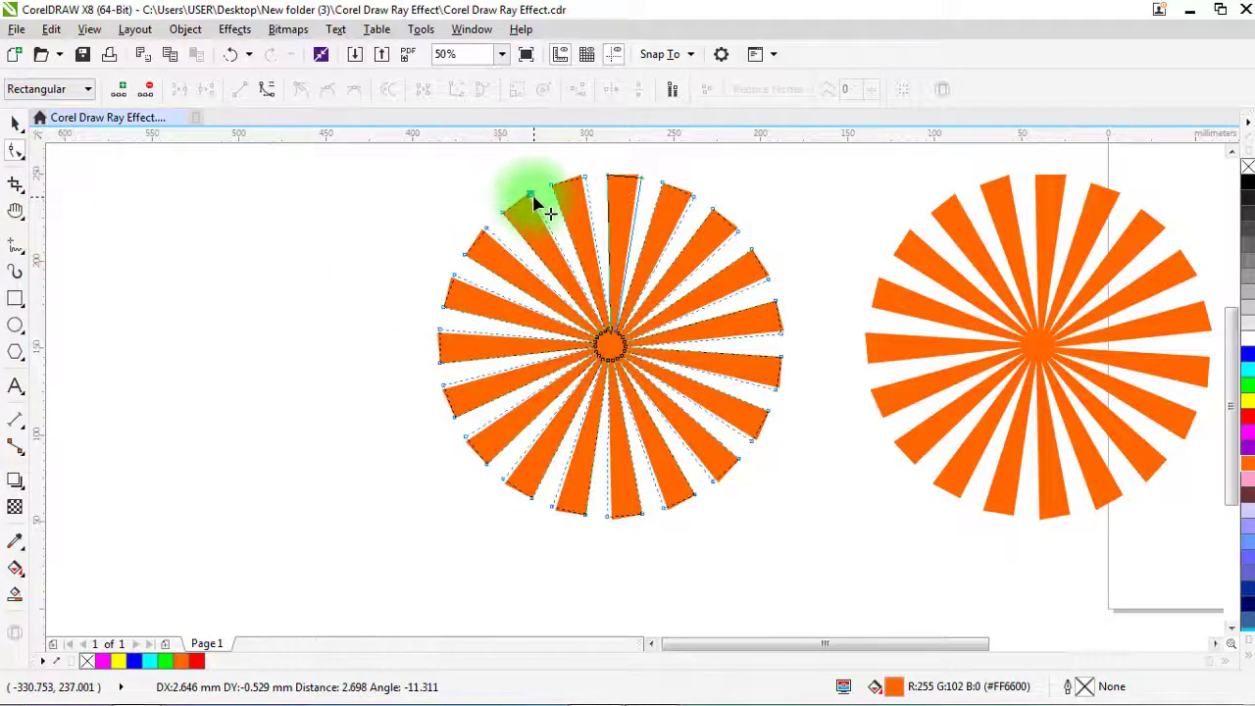
{"action": "left_click", "coordinate": [15, 123]}
Draw a rectangle about 180 mm by 102 mm over the middle of the original burst.
{"action": "left_click", "coordinate": [15, 299]}
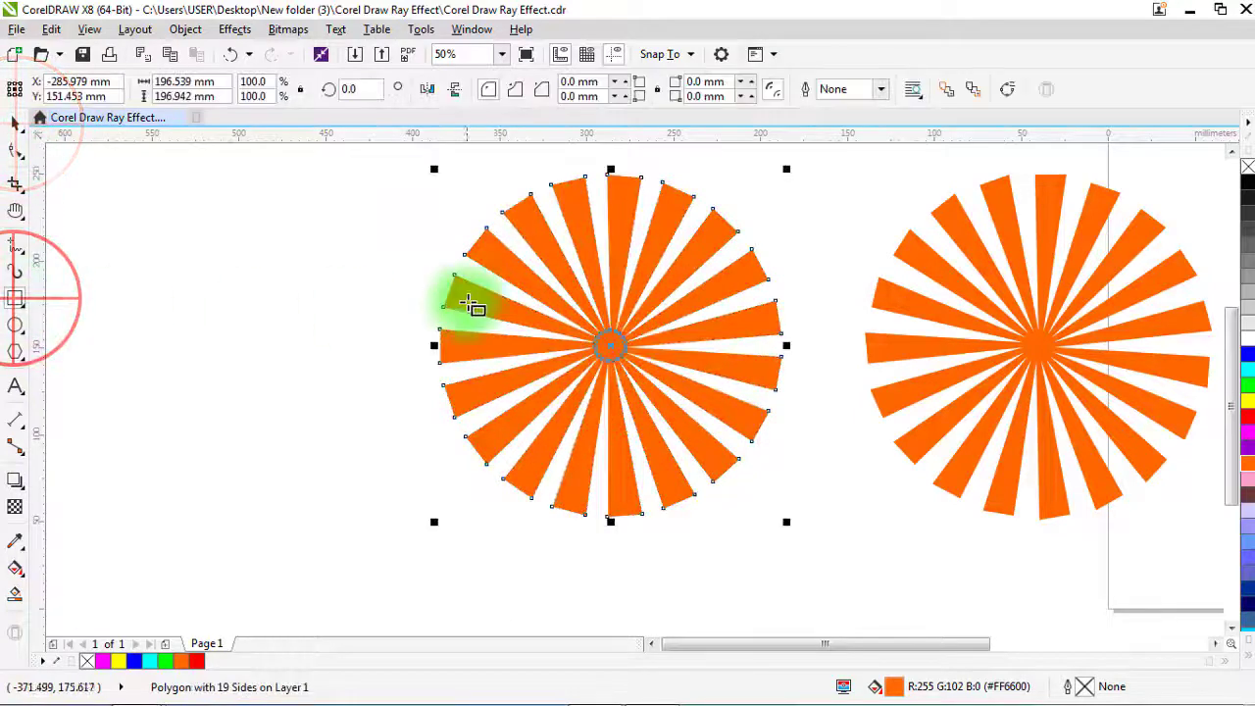
{"action": "left_click_drag", "start_coordinate": [456, 267], "coordinate": [765, 438]}
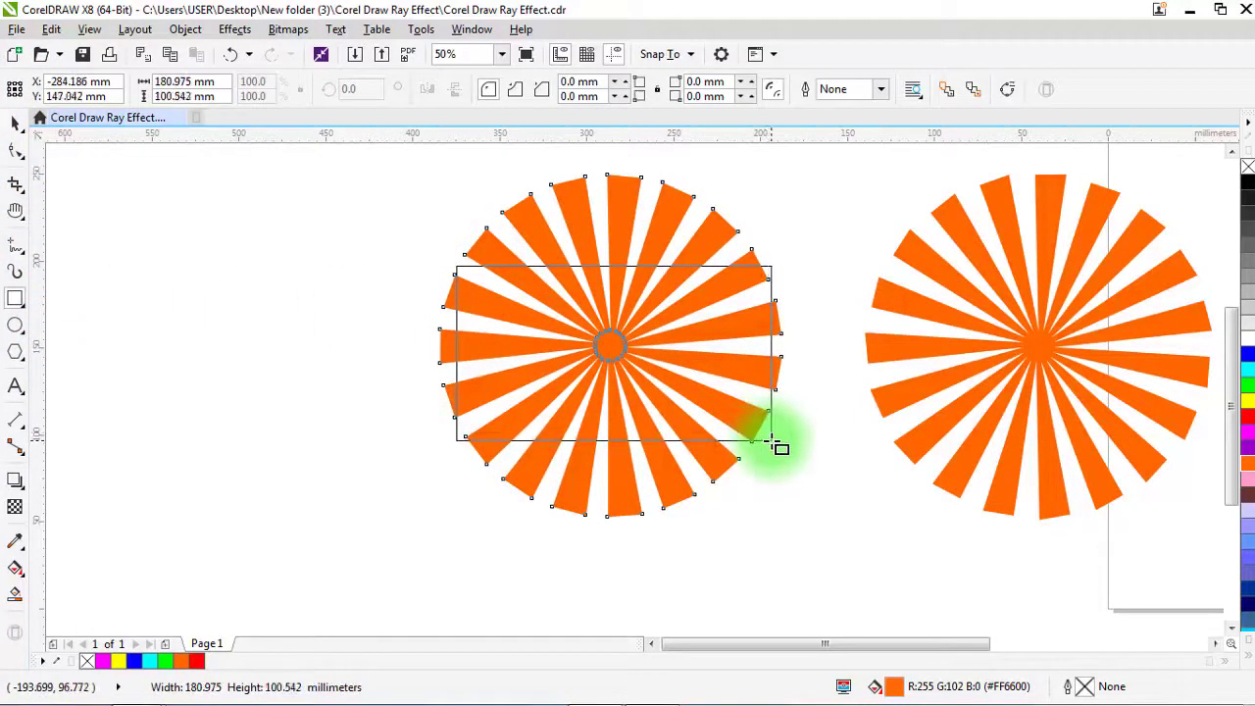
{"action": "left_click_drag", "start_coordinate": [775, 451], "coordinate": [775, 448]}
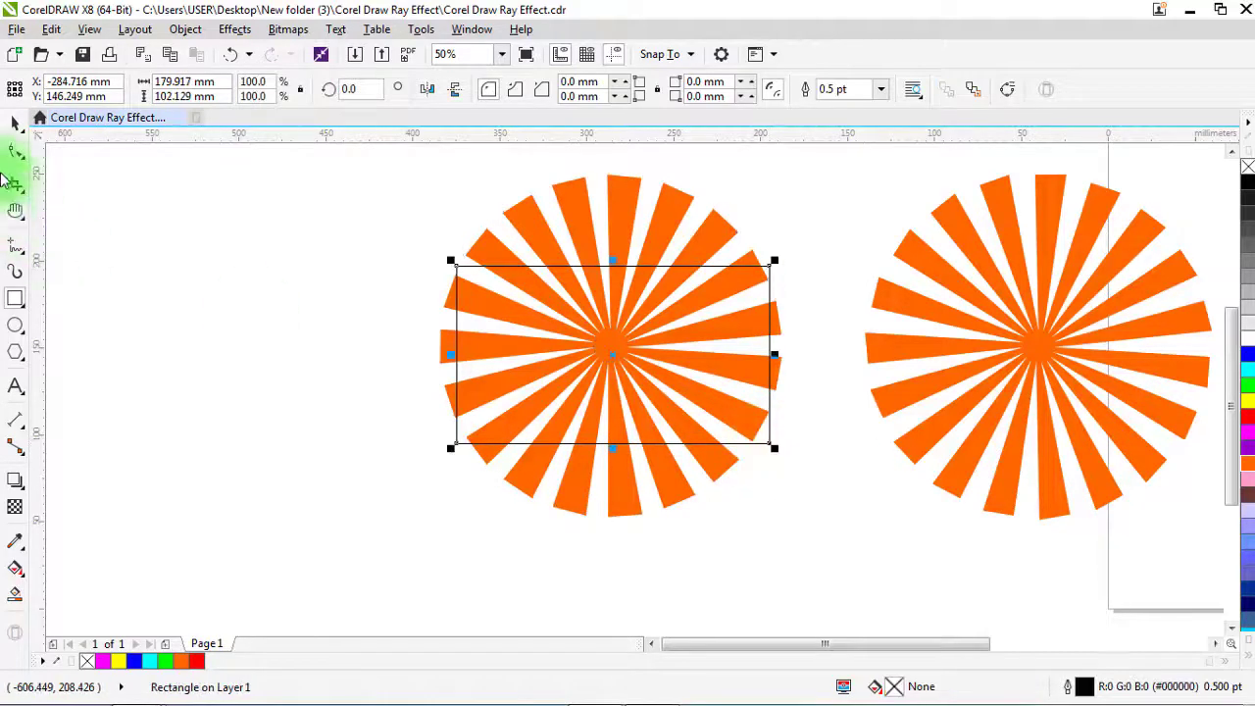
Centre the rectangle on the original burst horizontally and vertically, and select only the rectangle.
{"action": "left_click", "coordinate": [522, 218], "text": "shift"}
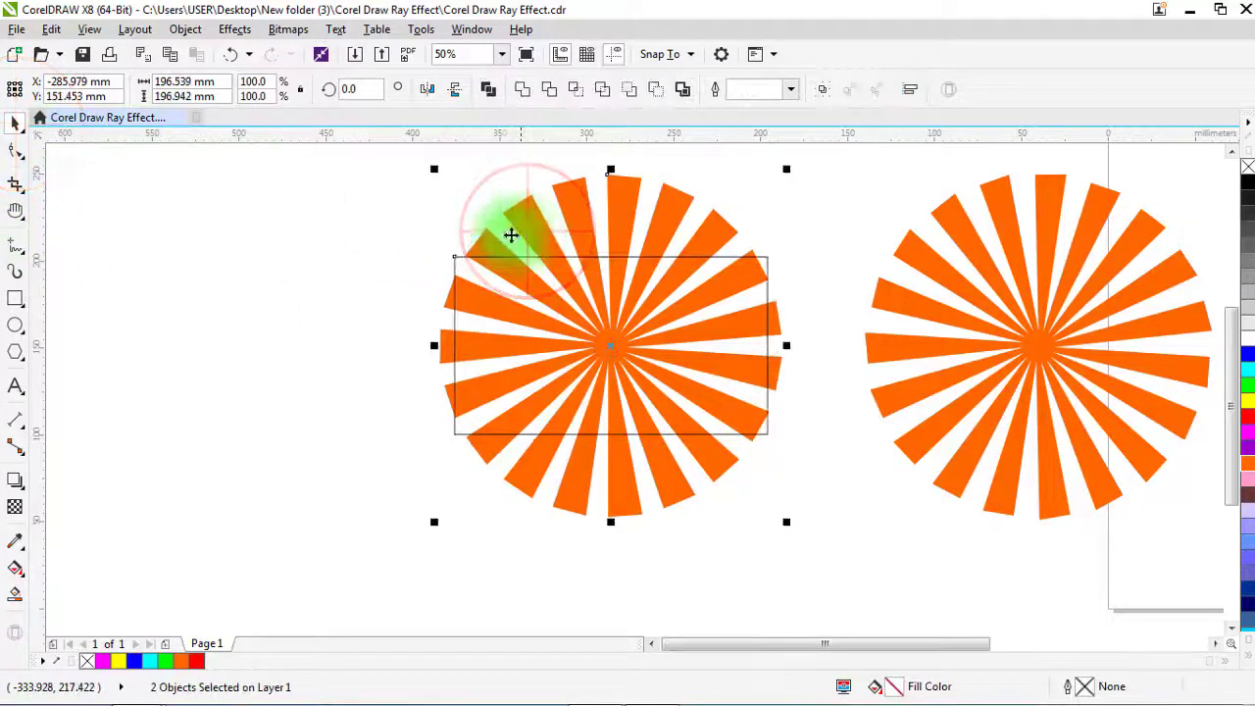
{"action": "left_click", "coordinate": [337, 268]}
{"action": "left_click", "coordinate": [453, 261]}
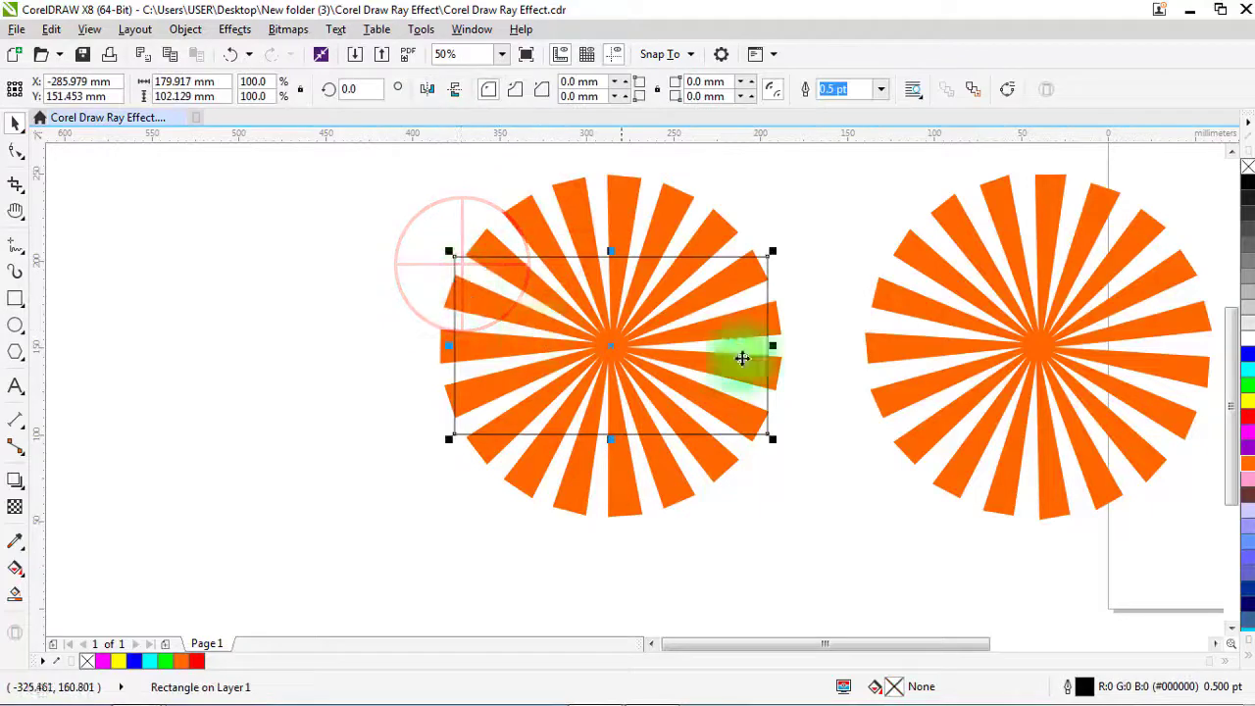
Fill the rectangle over the original burst with red and remove its outline.
{"action": "left_click", "coordinate": [1247, 418]}
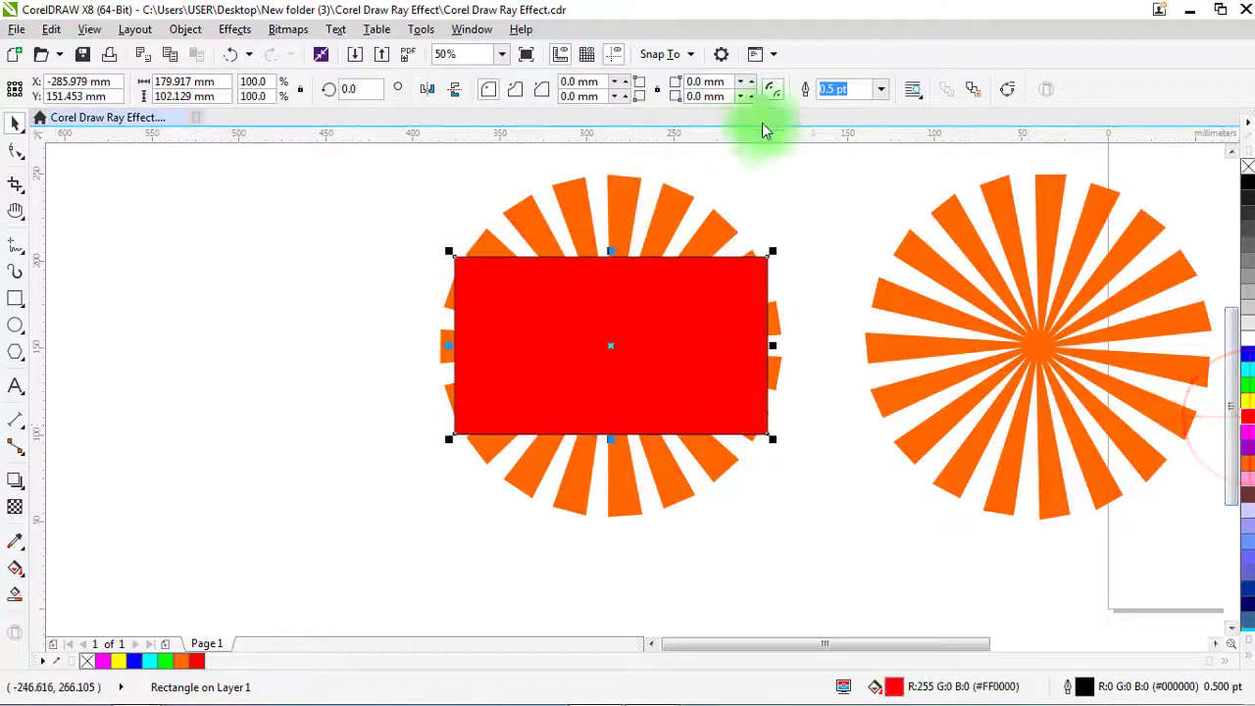
{"action": "left_click", "coordinate": [880, 90]}
{"action": "left_click", "coordinate": [866, 109]}
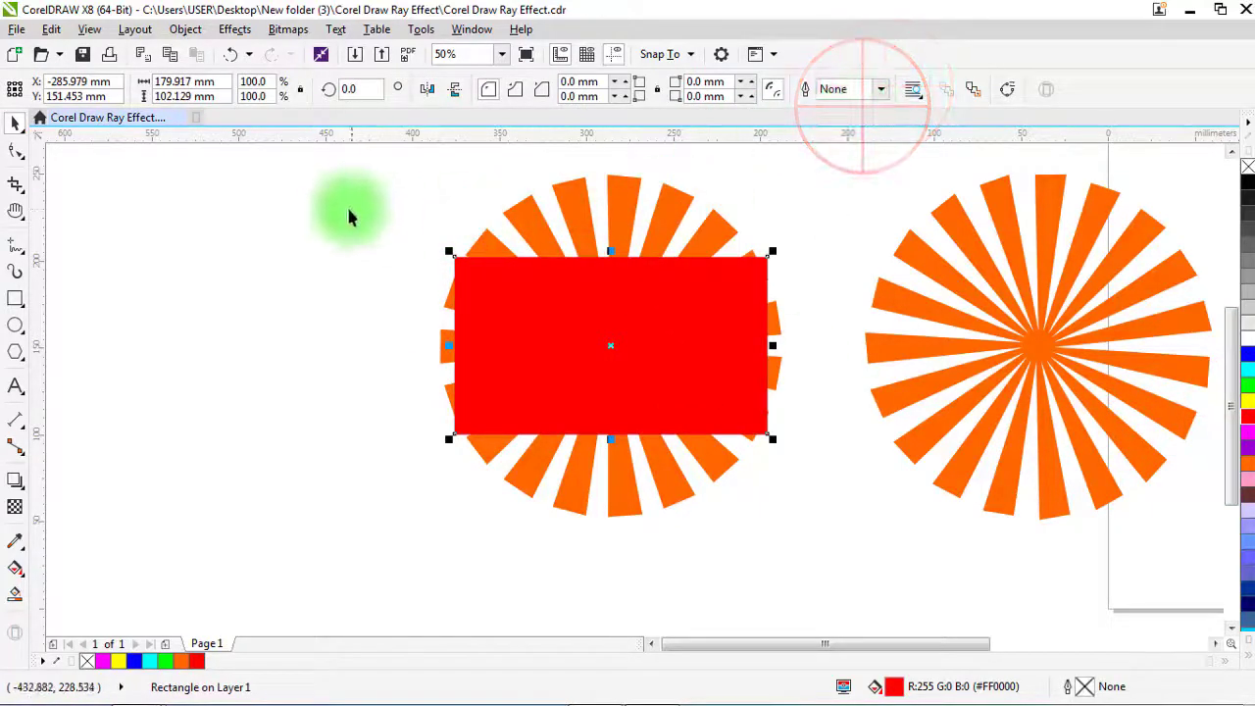
Intersect the original burst with the red rectangle, and move the cropped rays and the rectangle together beside the burst.
{"action": "left_click", "coordinate": [337, 179]}
{"action": "left_click_drag", "start_coordinate": [417, 227], "coordinate": [784, 535]}
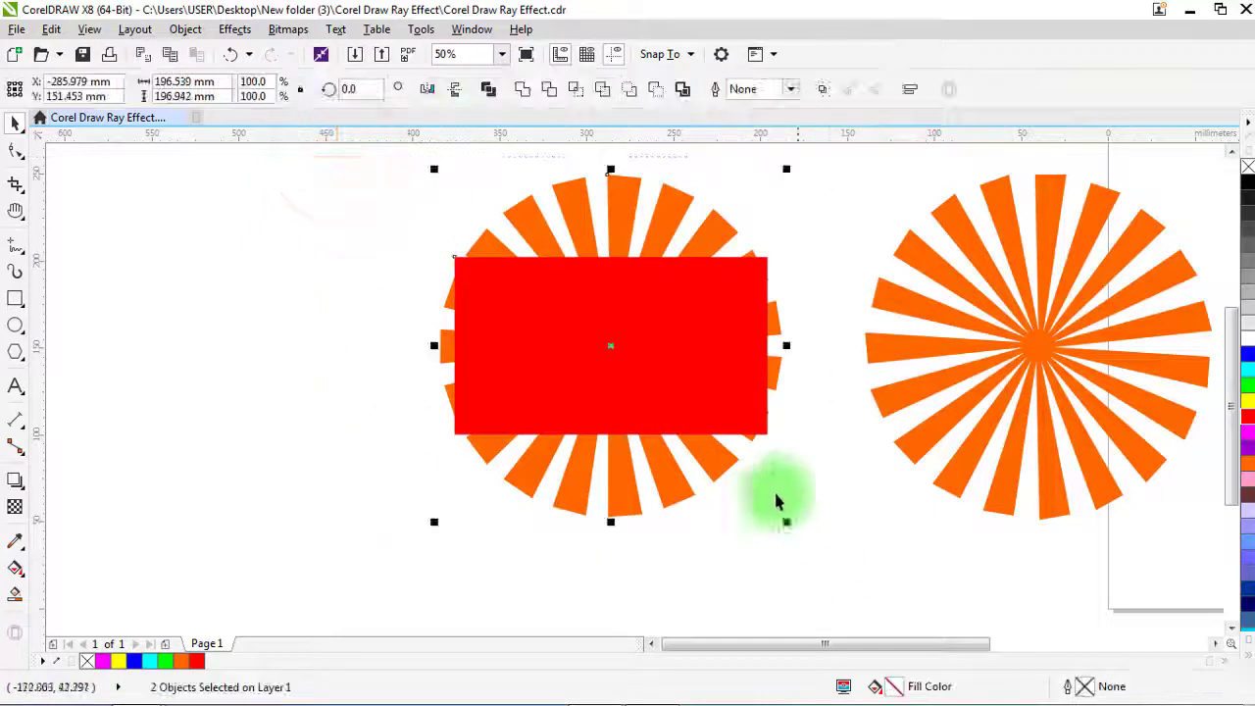
{"action": "left_click", "coordinate": [577, 93]}
{"action": "left_click_drag", "start_coordinate": [611, 344], "coordinate": [232, 373]}
{"action": "left_click_drag", "start_coordinate": [622, 347], "coordinate": [243, 364]}
Send the red rectangle behind the cropped rays and deselect it.
{"action": "left_click", "coordinate": [185, 29]}
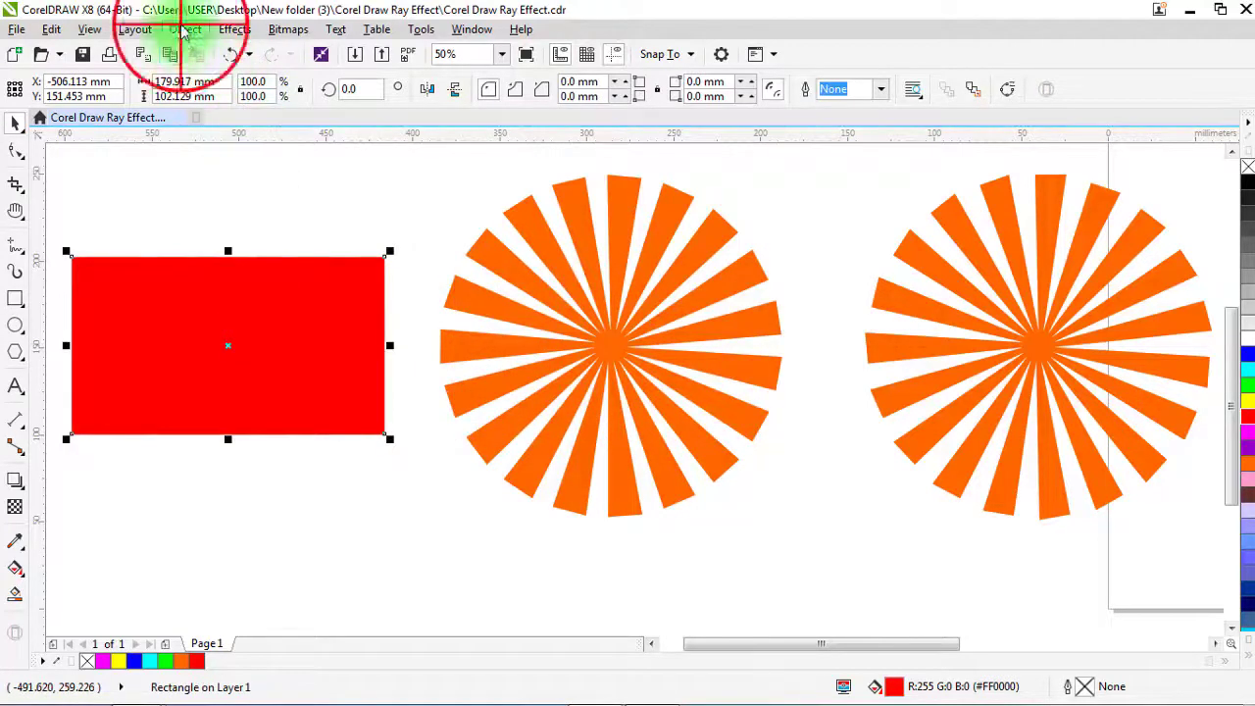
{"action": "left_click", "coordinate": [205, 259]}
{"action": "left_click", "coordinate": [483, 282]}
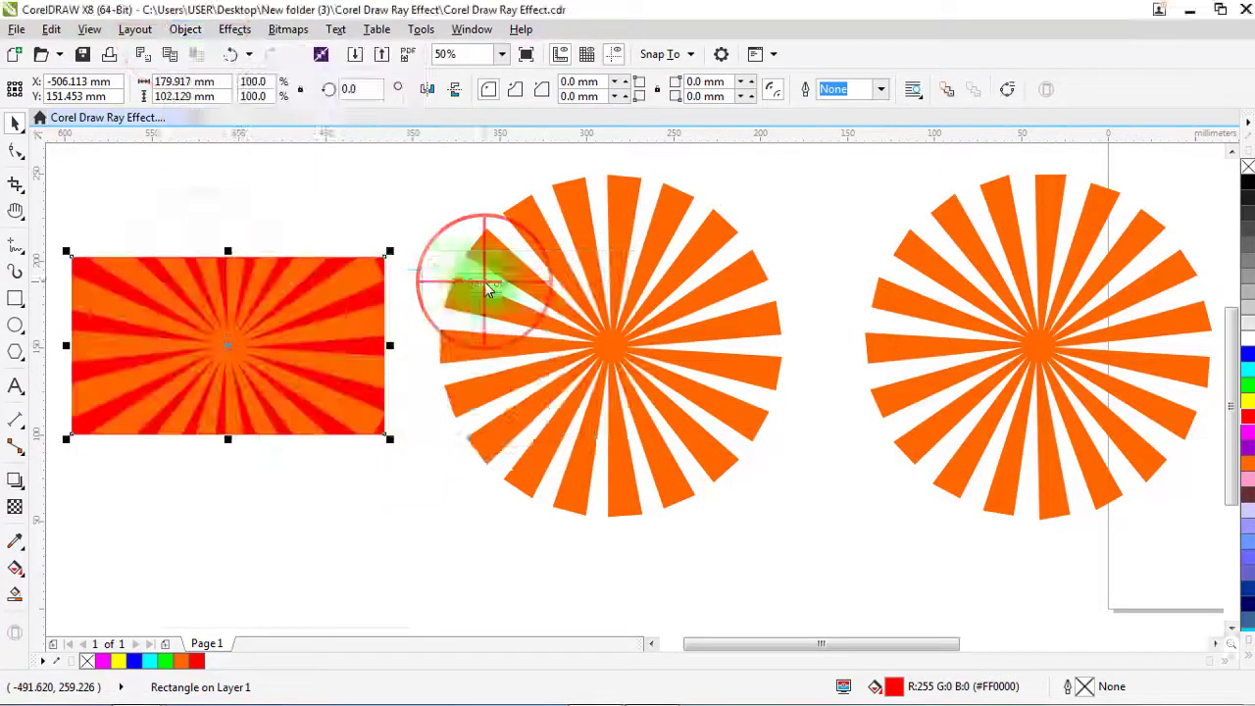
{"action": "left_click", "coordinate": [294, 210]}
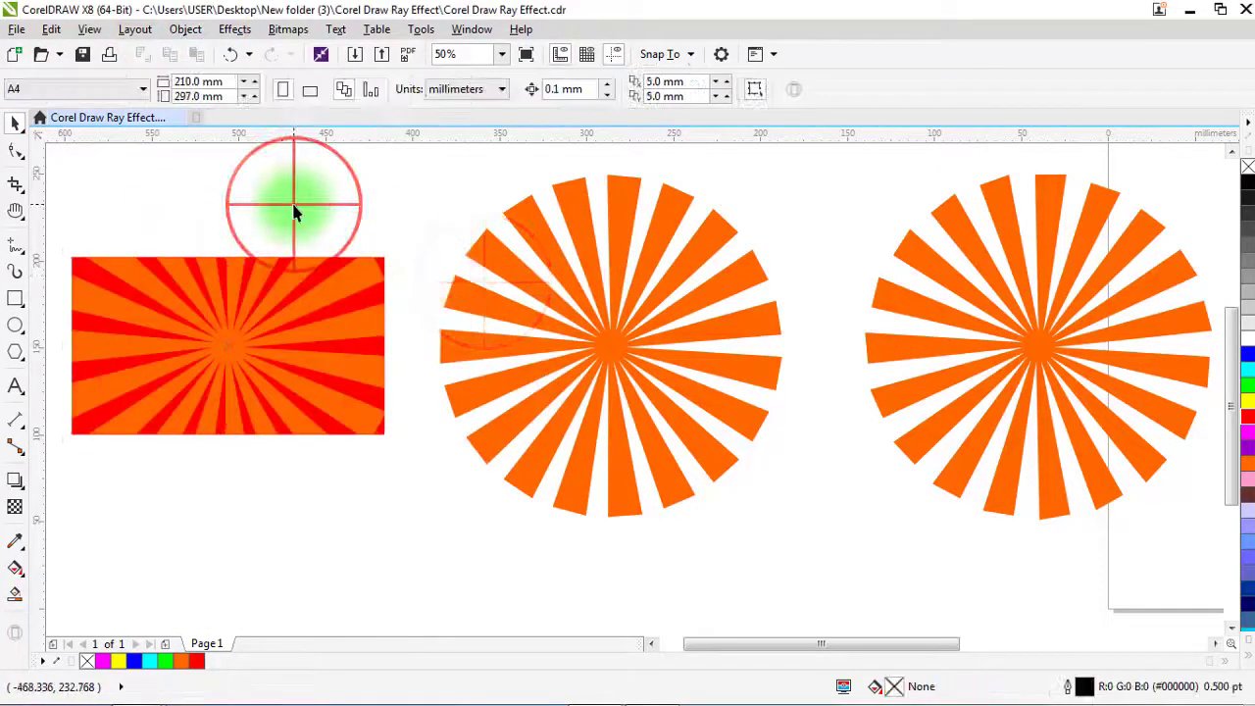
Narrow the red rectangle about its centre to about 148 mm wide and bring it in front of the cropped rays.
{"action": "left_click", "coordinate": [382, 297]}
{"action": "left_click_drag", "start_coordinate": [389, 348], "coordinate": [365, 352]}
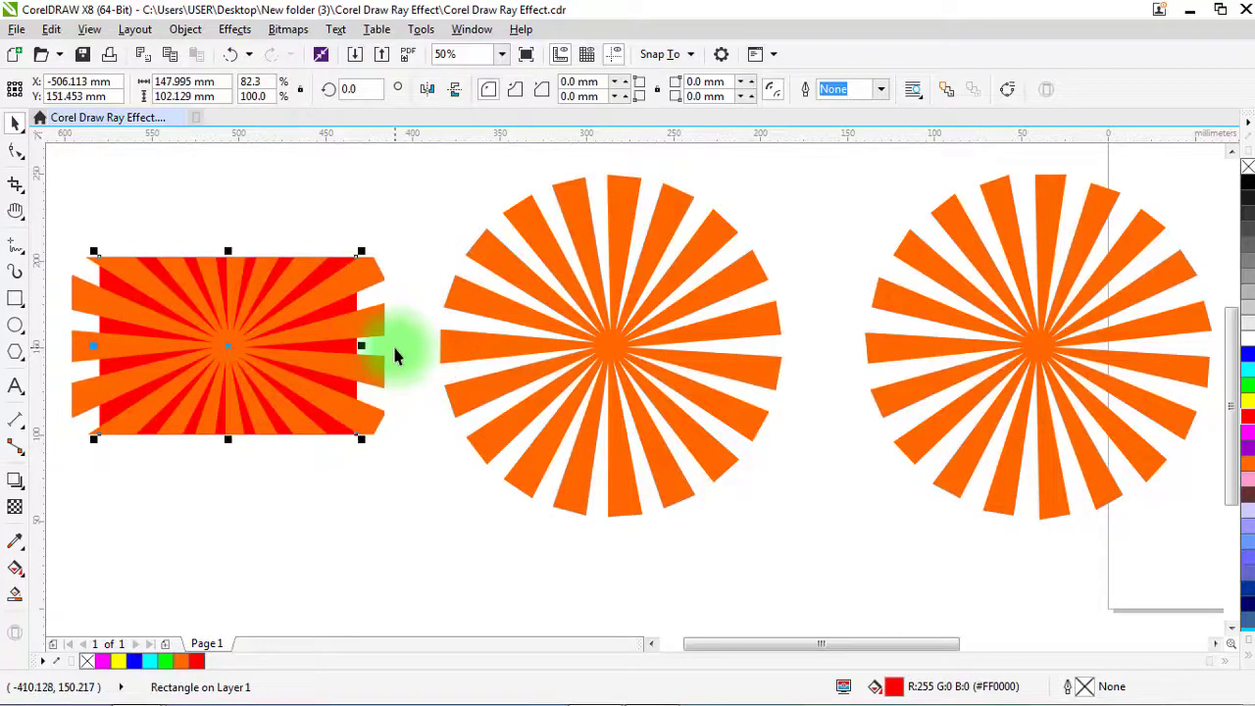
{"action": "left_click", "coordinate": [186, 29]}
{"action": "left_click", "coordinate": [260, 261]}
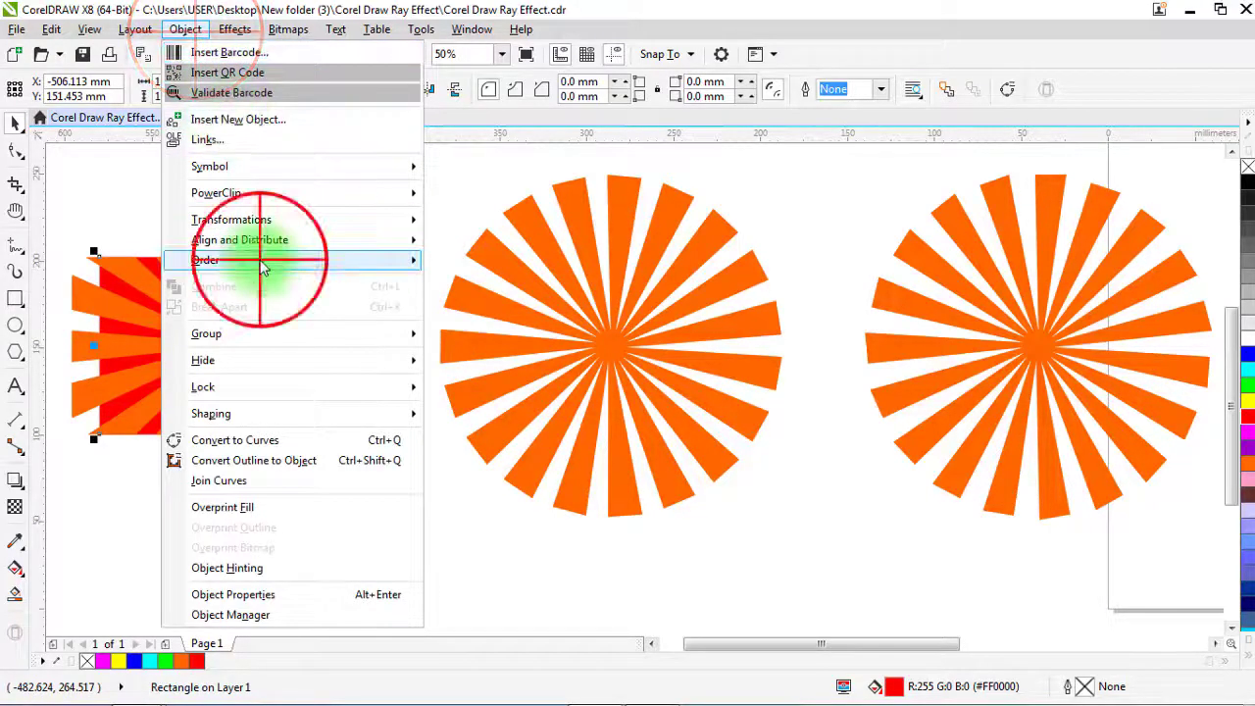
{"action": "left_click", "coordinate": [477, 258]}
{"action": "scroll", "coordinate": [529, 243], "scroll_direction": "down", "scroll_amount": 2}
{"action": "scroll", "coordinate": [332, 272], "scroll_direction": "up", "scroll_amount": 2}
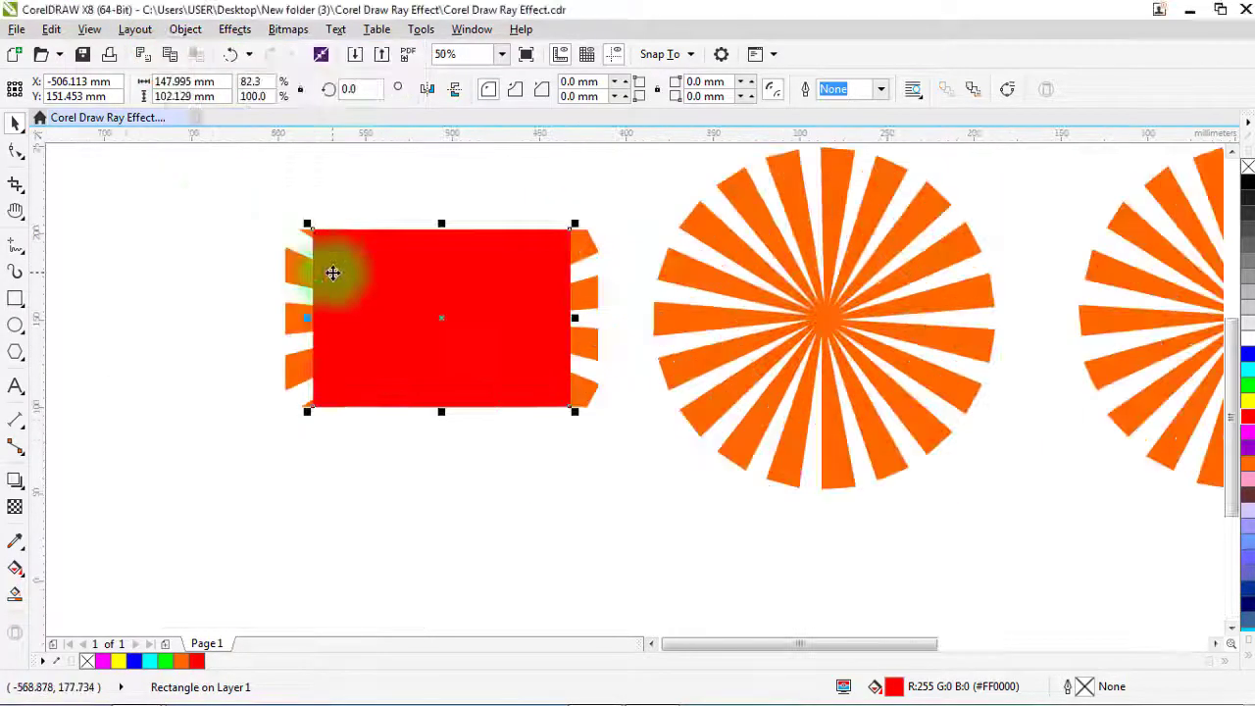
Intersect the narrowed rectangle with the cropped rays, and move the resulting piece and the rectangle clear of the wider crop.
{"action": "left_click_drag", "start_coordinate": [196, 160], "coordinate": [603, 416]}
{"action": "left_click", "coordinate": [571, 89]}
{"action": "left_click", "coordinate": [480, 182]}
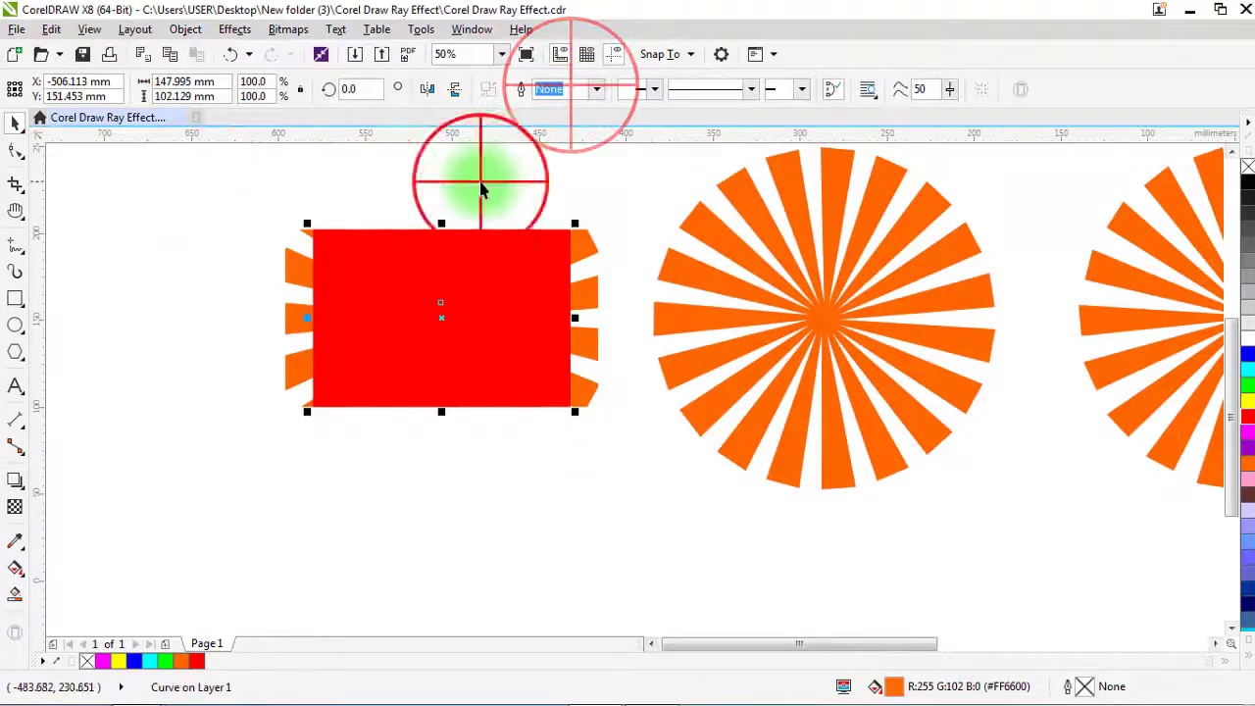
{"action": "scroll", "coordinate": [546, 327], "scroll_direction": "down", "scroll_amount": 2}
{"action": "scroll", "coordinate": [671, 294], "scroll_direction": "up", "scroll_amount": 2}
{"action": "left_click_drag", "start_coordinate": [671, 294], "coordinate": [815, 457]}
{"action": "left_click", "coordinate": [403, 161]}
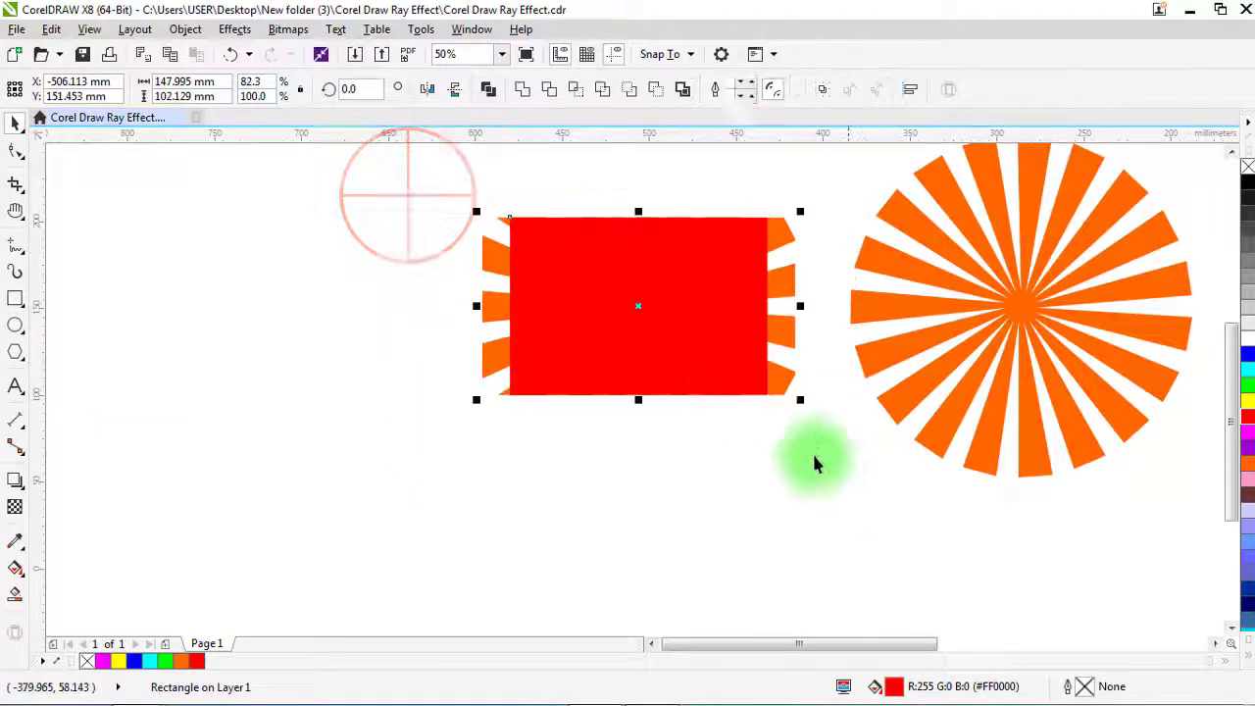
{"action": "left_click", "coordinate": [579, 89]}
{"action": "left_click_drag", "start_coordinate": [642, 304], "coordinate": [284, 304]}
{"action": "left_click", "coordinate": [448, 170]}
{"action": "left_click_drag", "start_coordinate": [597, 314], "coordinate": [248, 340]}
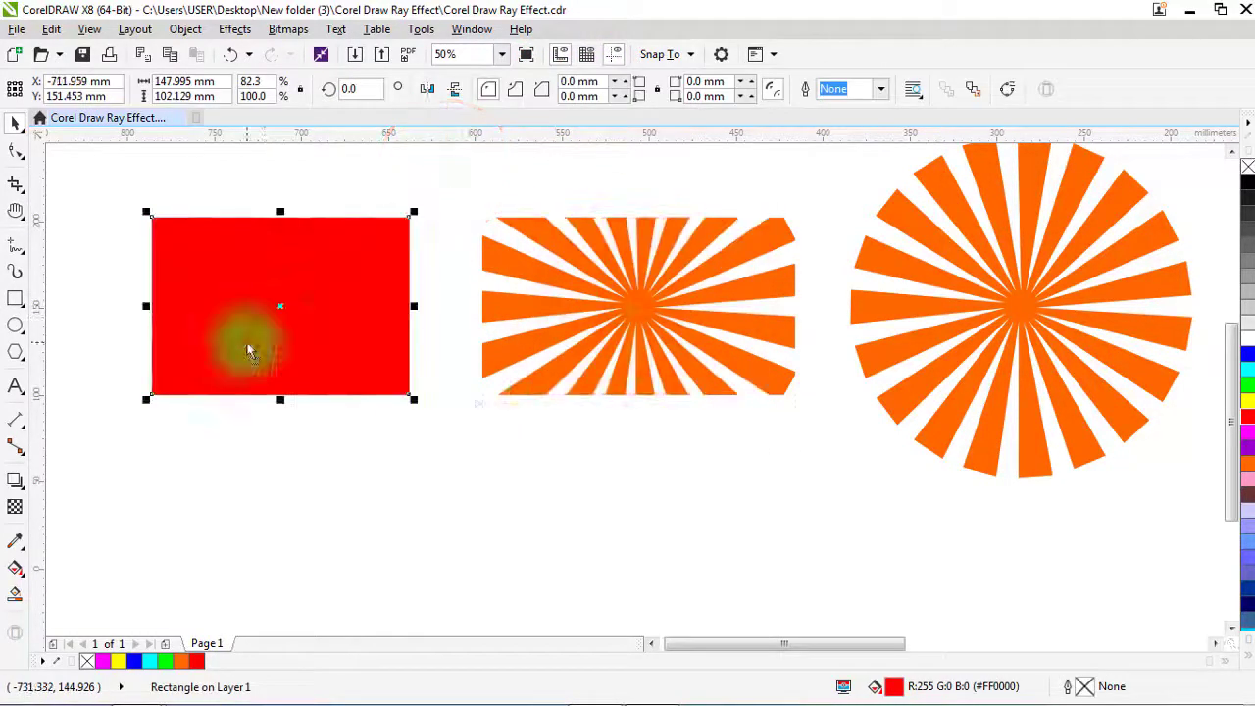
Send the narrowed red rectangle behind its matching ray piece and deselect it.
{"action": "left_click", "coordinate": [185, 29]}
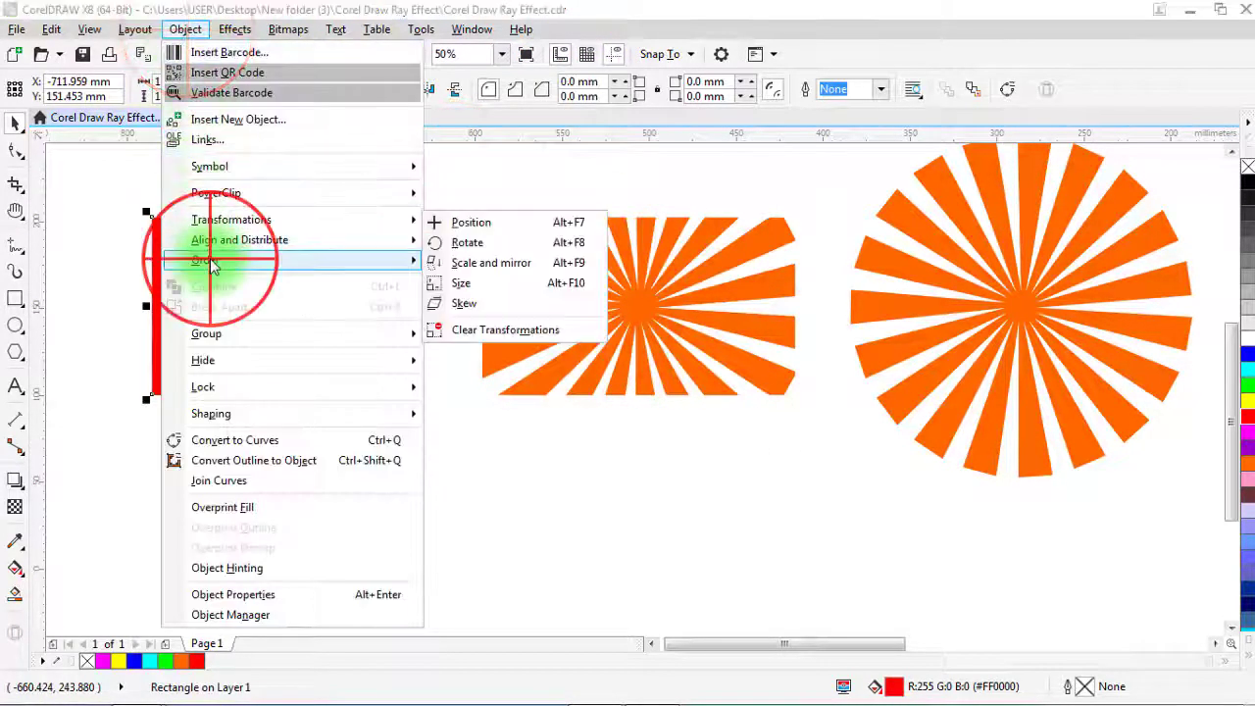
{"action": "mouse_move", "coordinate": [208, 260]}
{"action": "left_click", "coordinate": [473, 285]}
{"action": "left_click", "coordinate": [373, 183]}
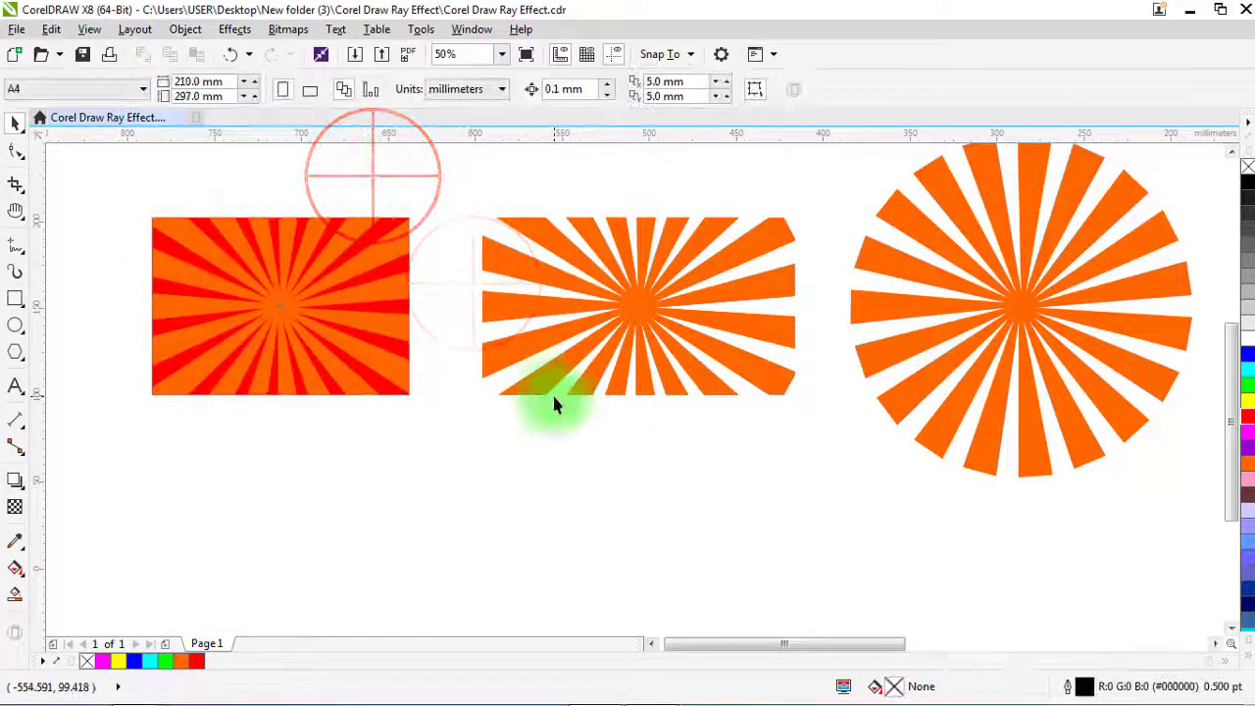
{"action": "scroll", "coordinate": [172, 242], "scroll_direction": "up", "scroll_amount": 2}
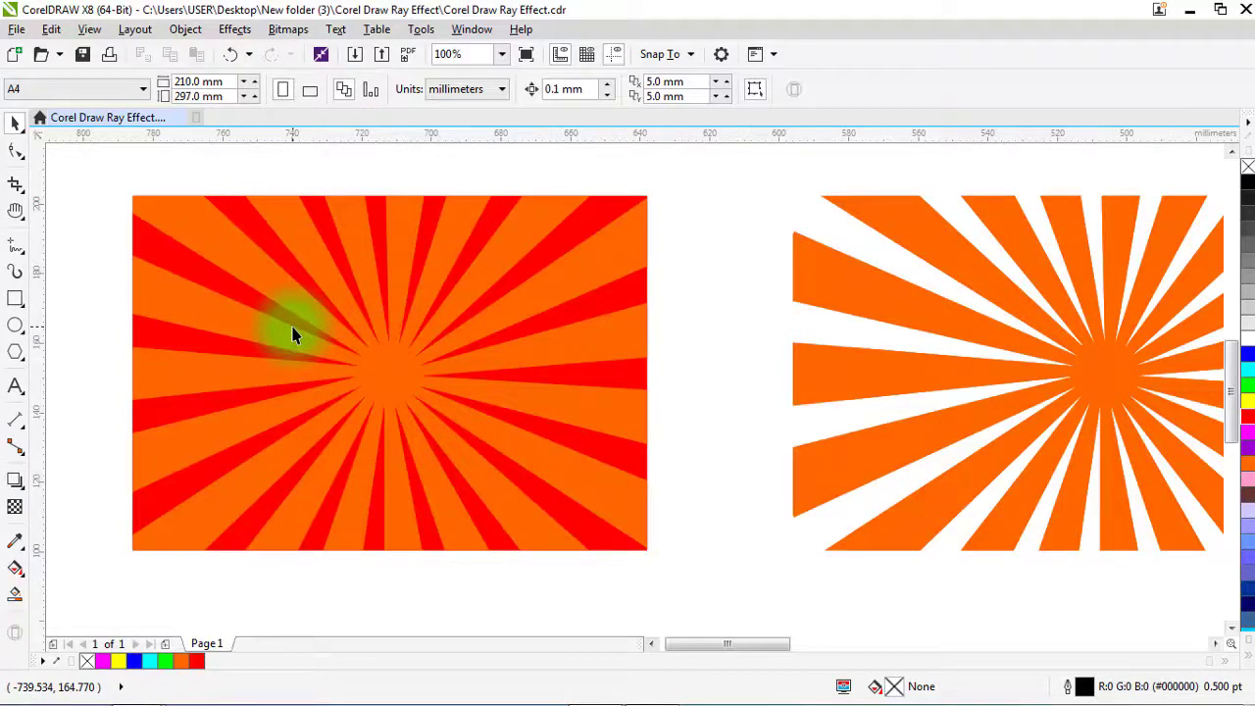
Move an inner node of the original burst with the Shape tool so its rays cross around the centre.
{"action": "scroll", "coordinate": [292, 335], "scroll_direction": "down", "scroll_amount": 2}
{"action": "left_click_drag", "start_coordinate": [813, 645], "coordinate": [915, 648]}
{"action": "left_click", "coordinate": [535, 356]}
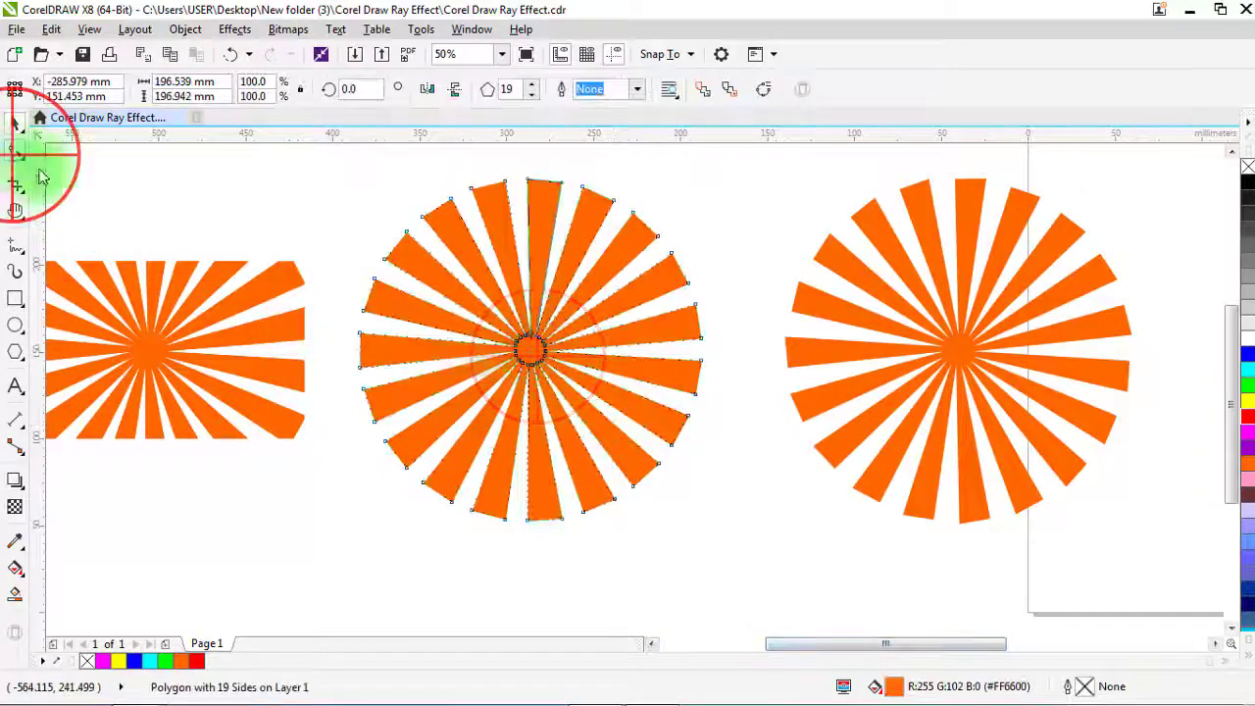
{"action": "left_click", "coordinate": [16, 150]}
{"action": "scroll", "coordinate": [529, 345], "scroll_direction": "up", "scroll_amount": 2}
{"action": "left_click_drag", "start_coordinate": [533, 322], "coordinate": [538, 365]}
{"action": "scroll", "coordinate": [535, 357], "scroll_direction": "down", "scroll_amount": 2}
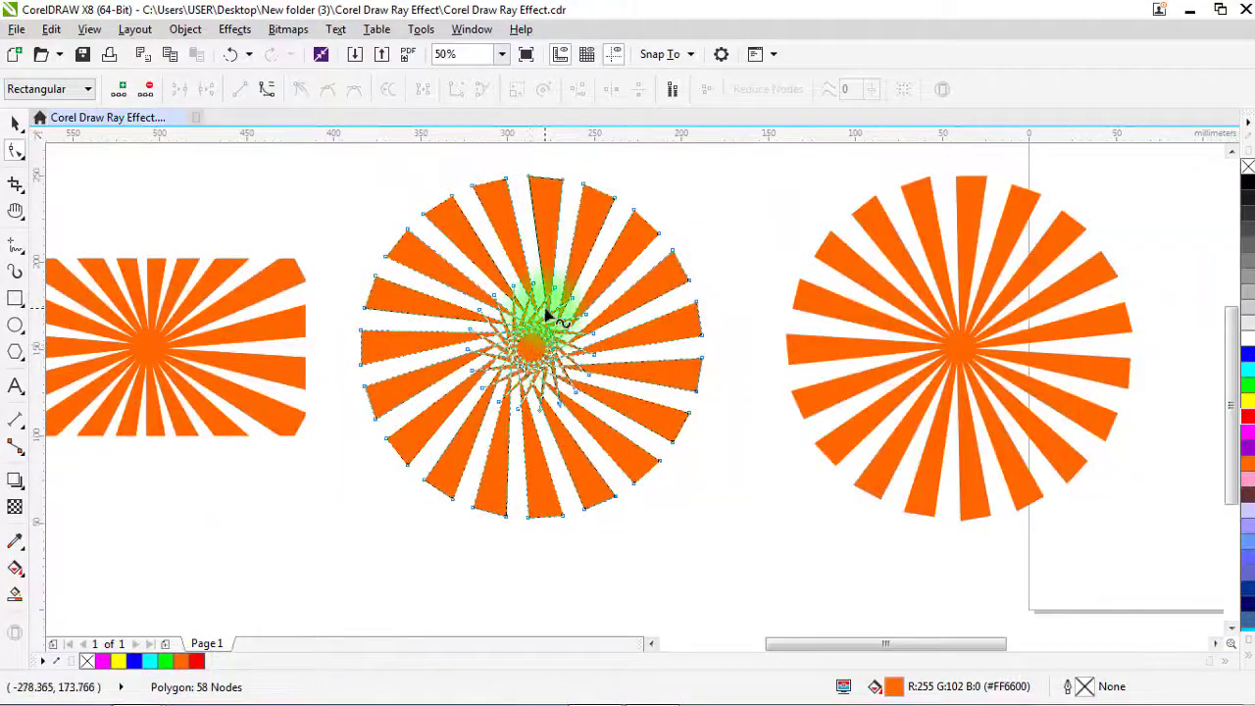
Reposition the inner node farther from the centre to form slanted, swirling rays around a large central disc, and deselect the shape.
{"action": "left_click_drag", "start_coordinate": [577, 402], "coordinate": [805, 521]}
{"action": "scroll", "coordinate": [731, 427], "scroll_direction": "down", "scroll_amount": 1}
{"action": "mouse_move", "coordinate": [766, 480]}
{"action": "left_mouse_down"}
{"action": "mouse_move", "coordinate": [791, 494]}
{"action": "mouse_move", "coordinate": [712, 417]}
{"action": "mouse_move", "coordinate": [602, 432]}
{"action": "left_mouse_up"}
{"action": "scroll", "coordinate": [613, 465], "scroll_direction": "up", "scroll_amount": 1}
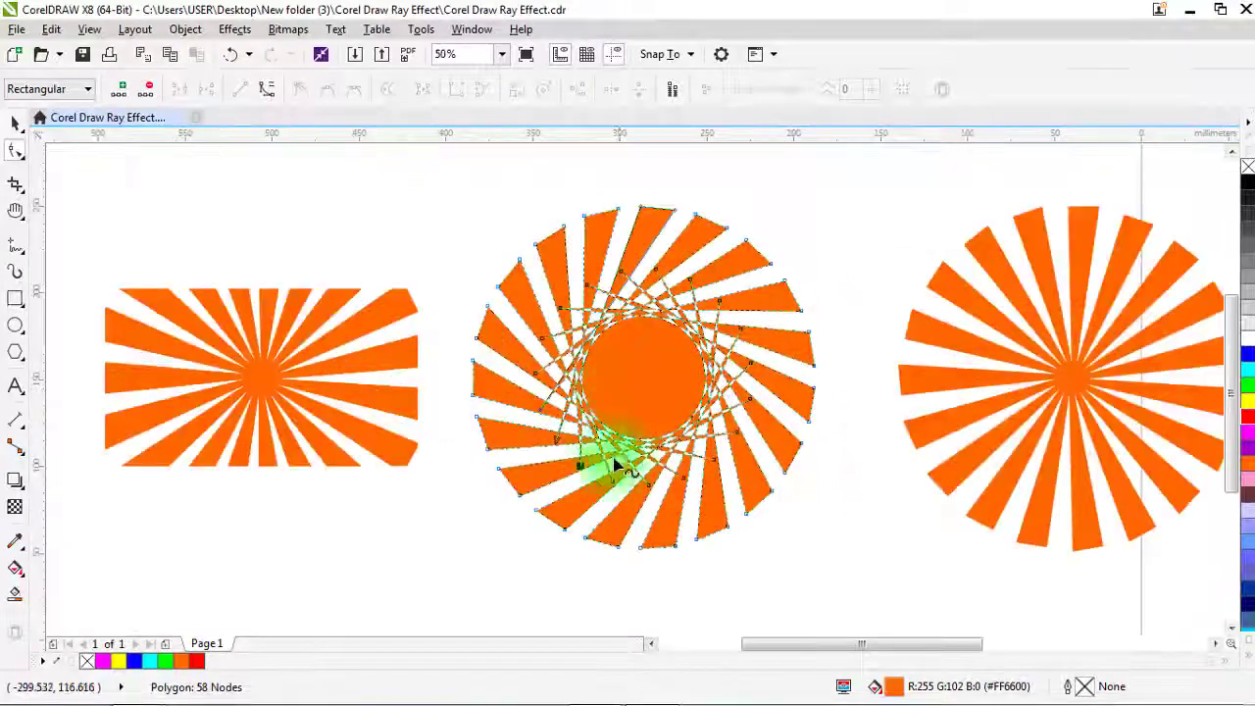
{"action": "left_click_drag", "start_coordinate": [586, 474], "coordinate": [504, 476]}
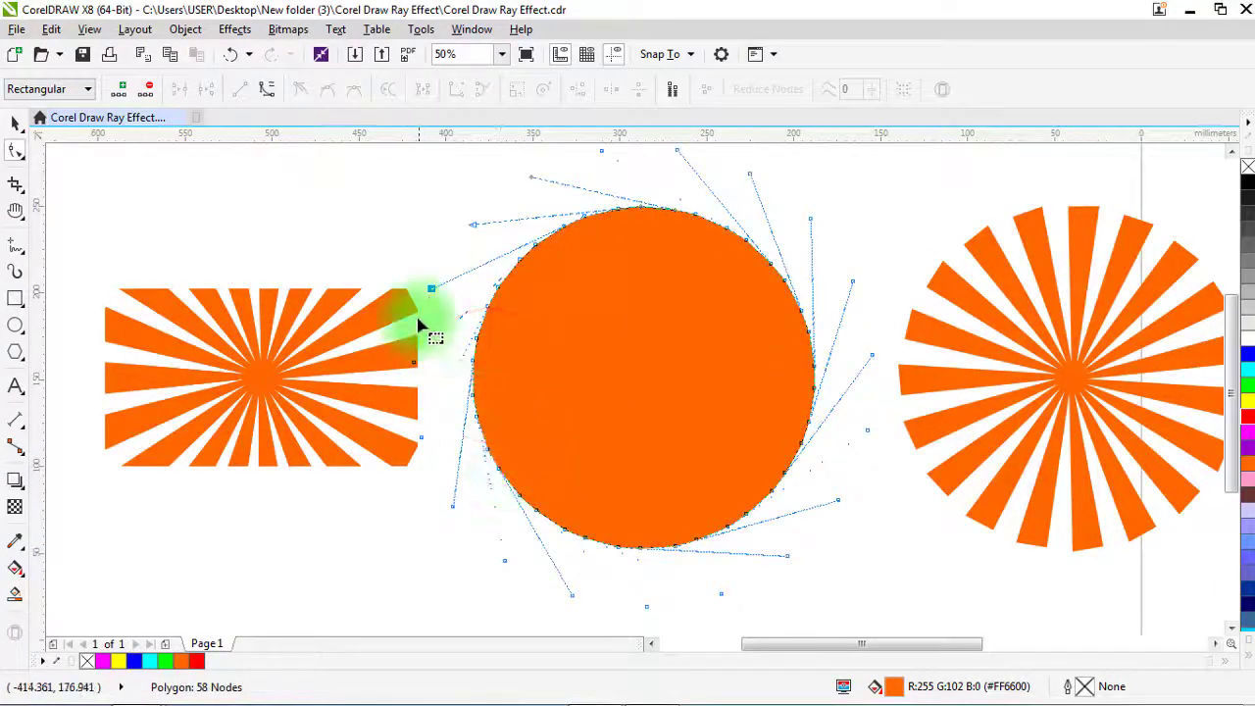
{"action": "left_click_drag", "start_coordinate": [432, 289], "coordinate": [588, 371]}
{"action": "left_click", "coordinate": [15, 122]}
{"action": "left_click", "coordinate": [364, 200]}
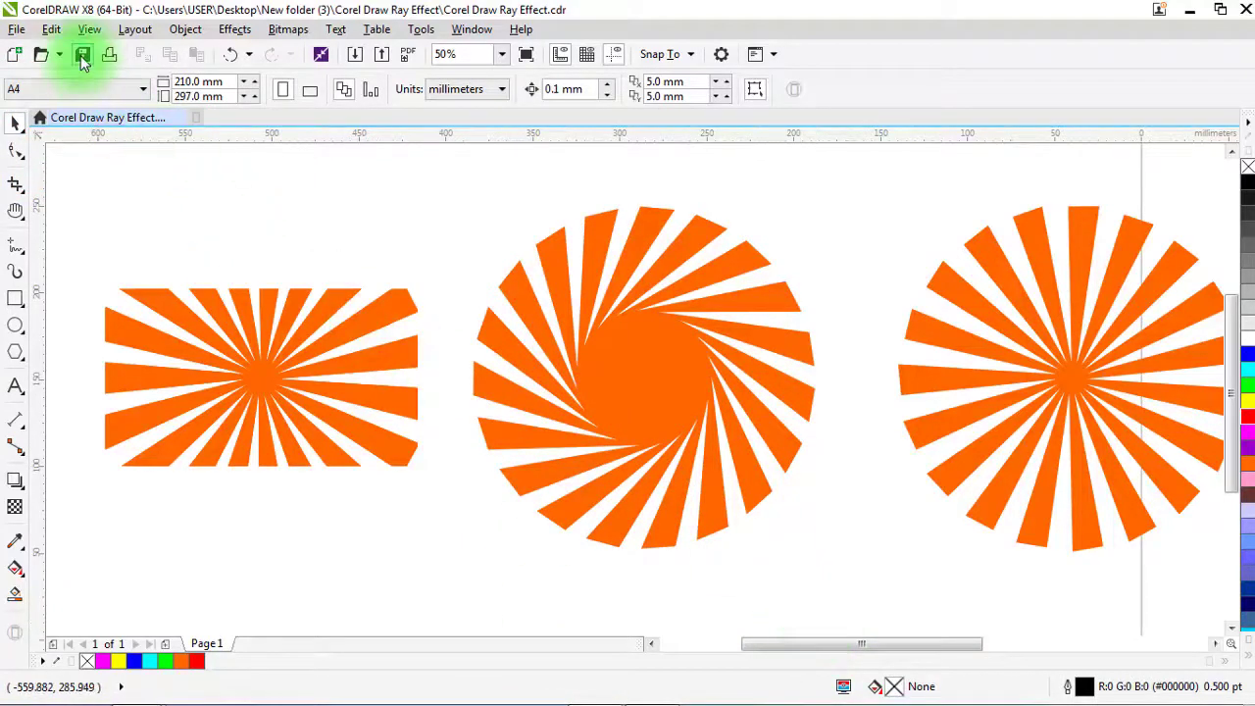
Preview the swirl and the cropped ray designs full screen, including the red-backed rectangle.
{"action": "left_click", "coordinate": [524, 55]}
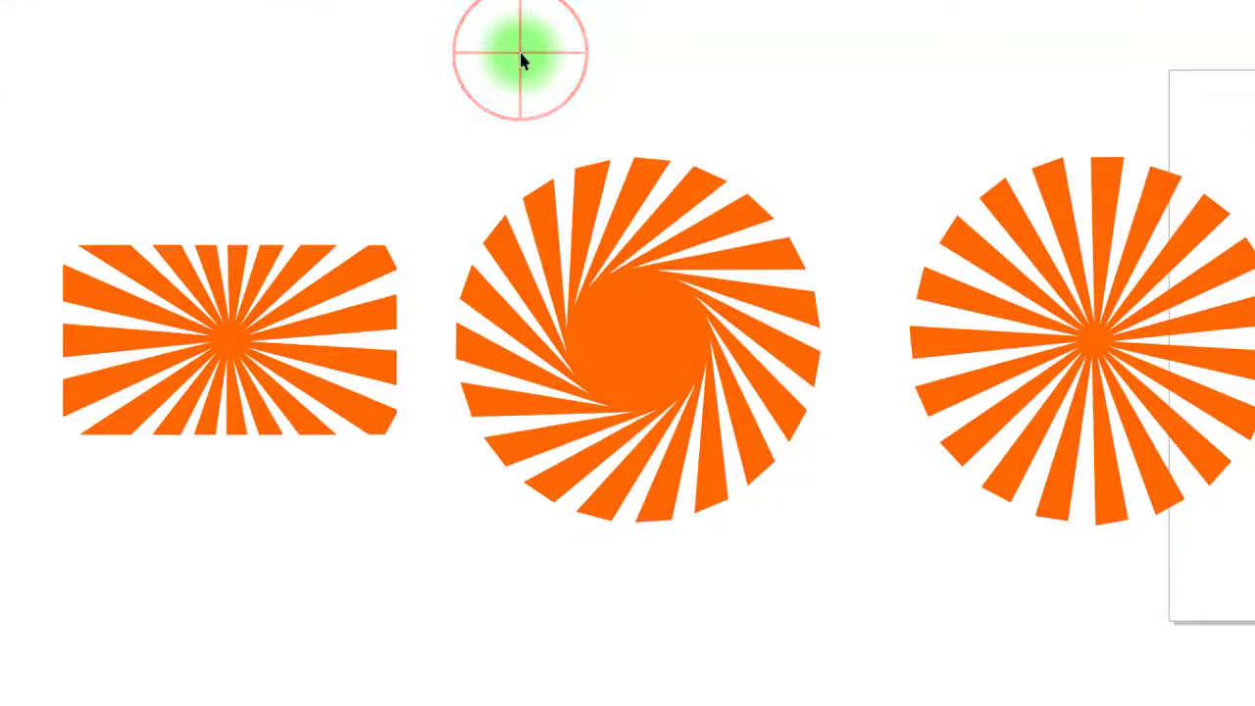
{"action": "left_click", "coordinate": [534, 251]}
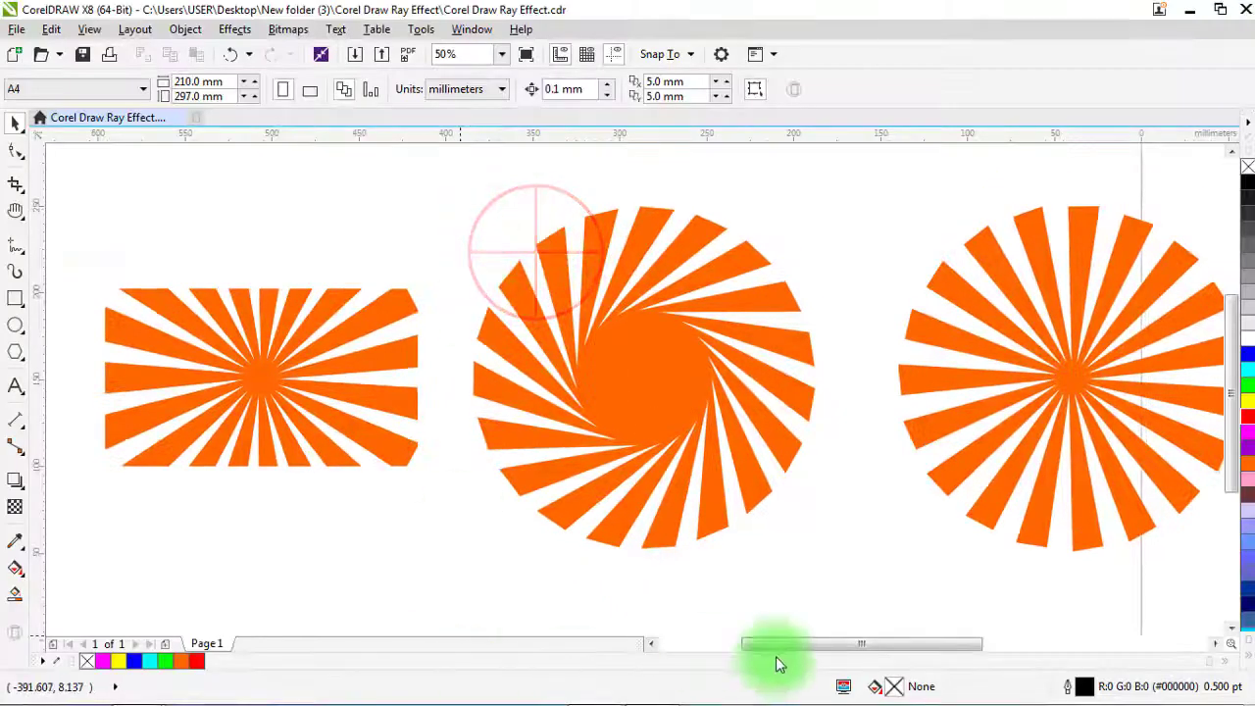
{"action": "left_click_drag", "start_coordinate": [813, 644], "coordinate": [733, 670]}
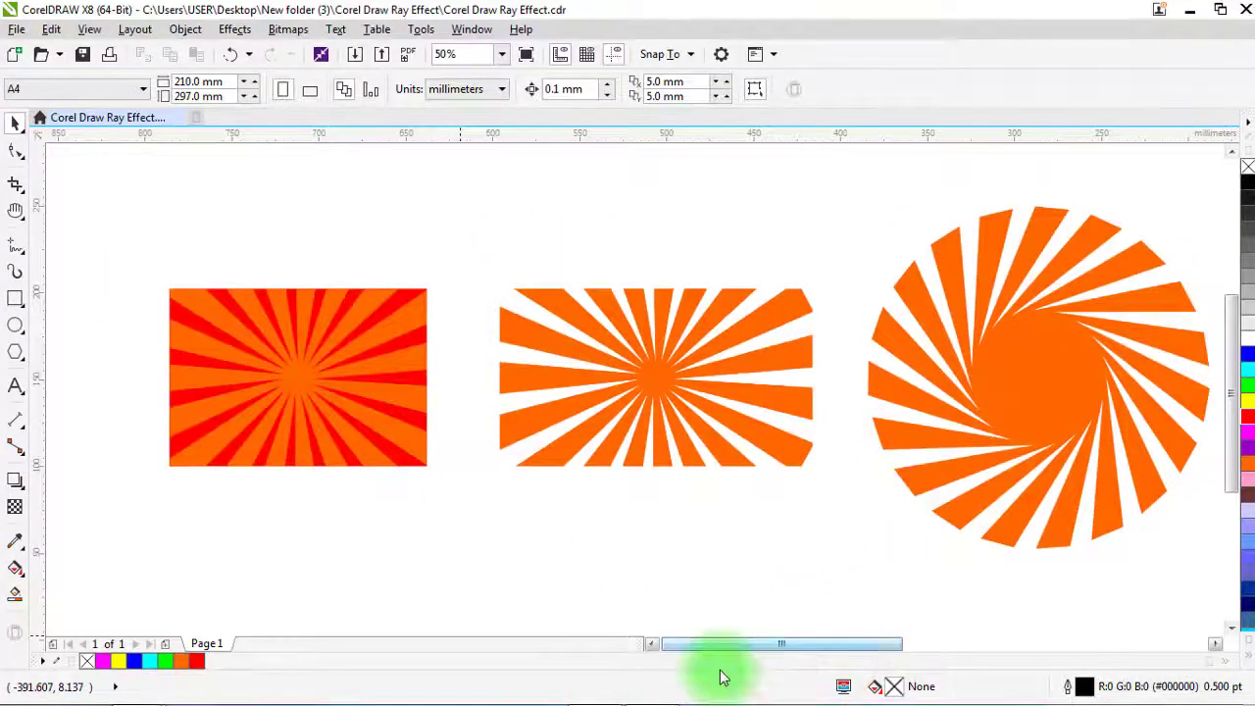
{"action": "left_click", "coordinate": [126, 287]}
{"action": "left_click", "coordinate": [527, 55]}
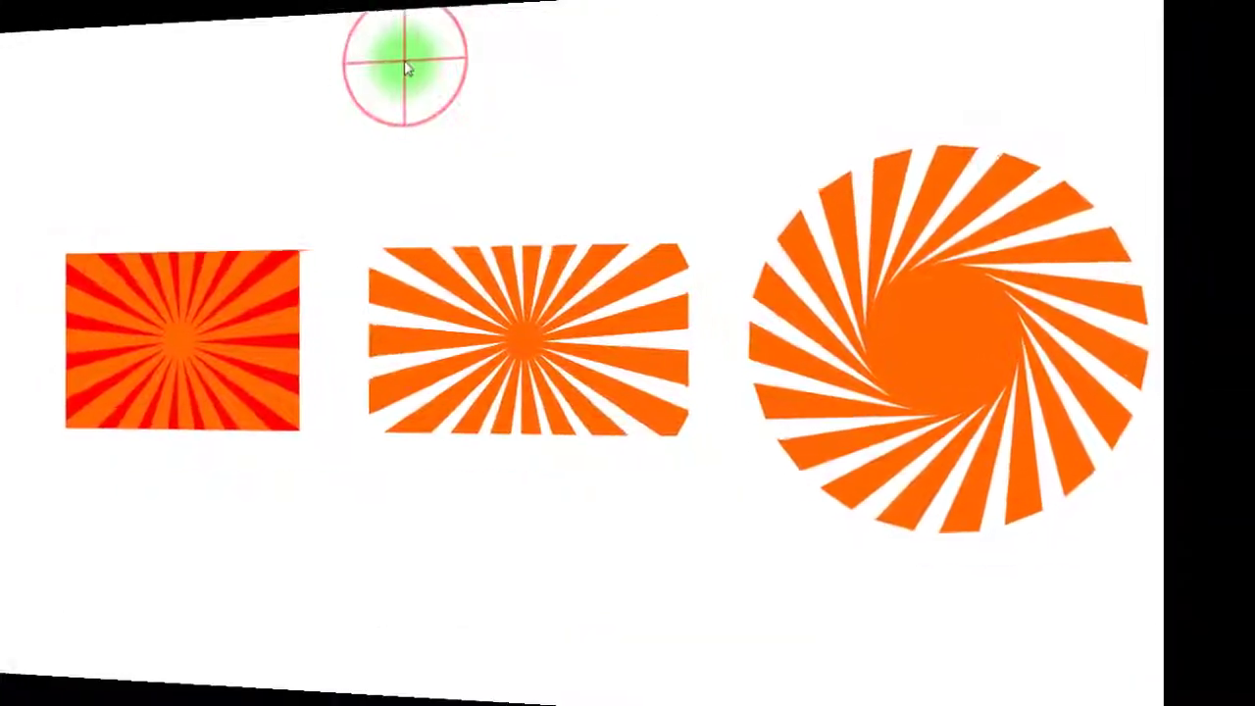